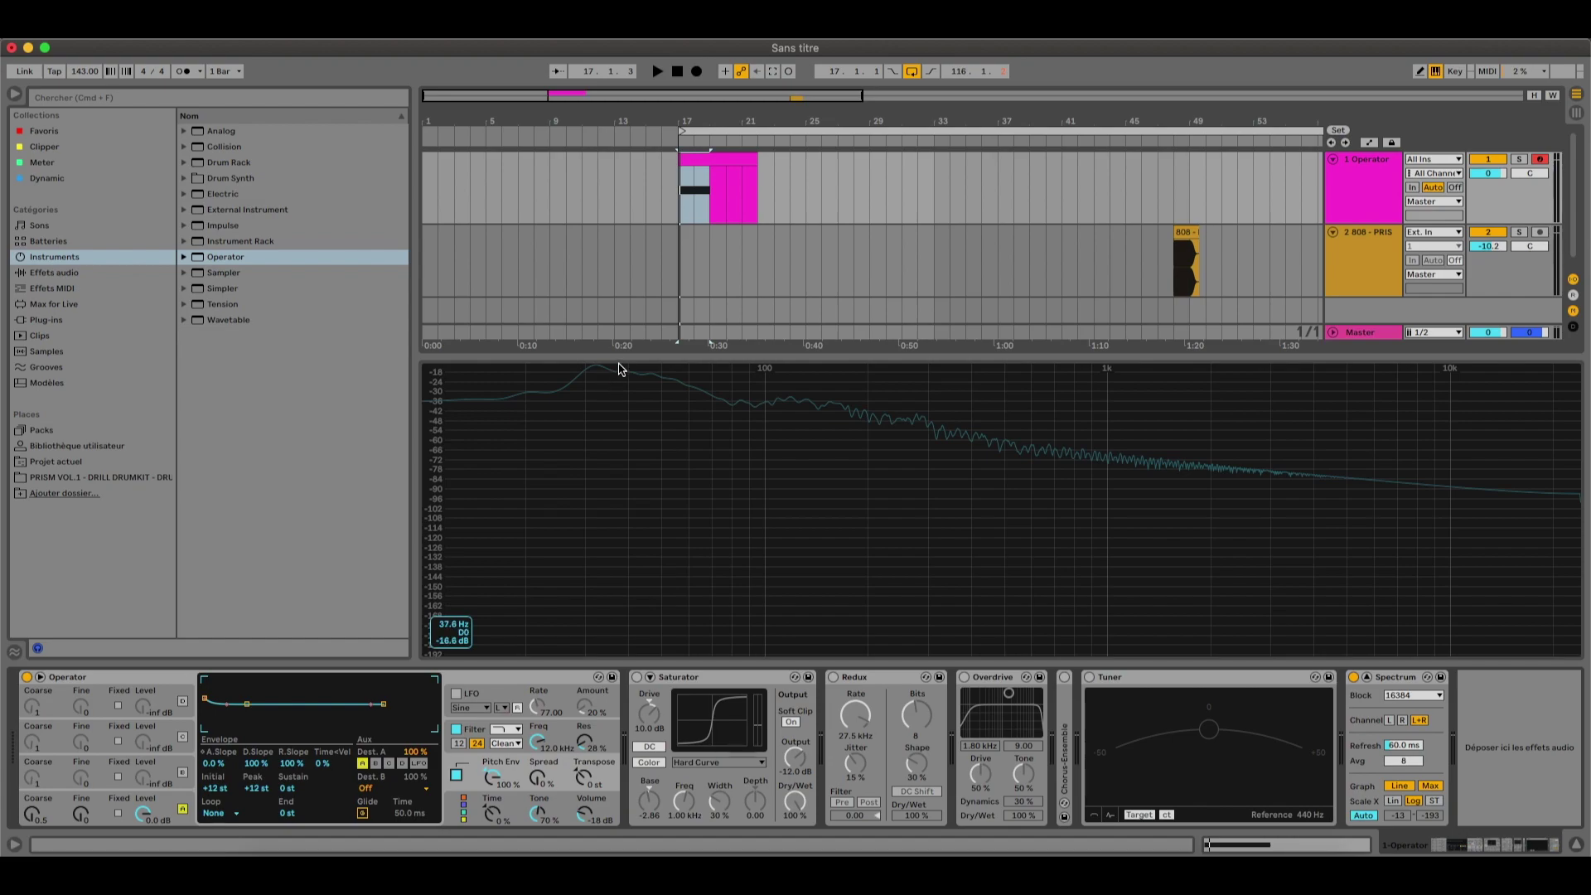
- Audition the plain Operator 808 and enable the Saturator with the Hard Curve type
{"action": "key", "text": "a"}
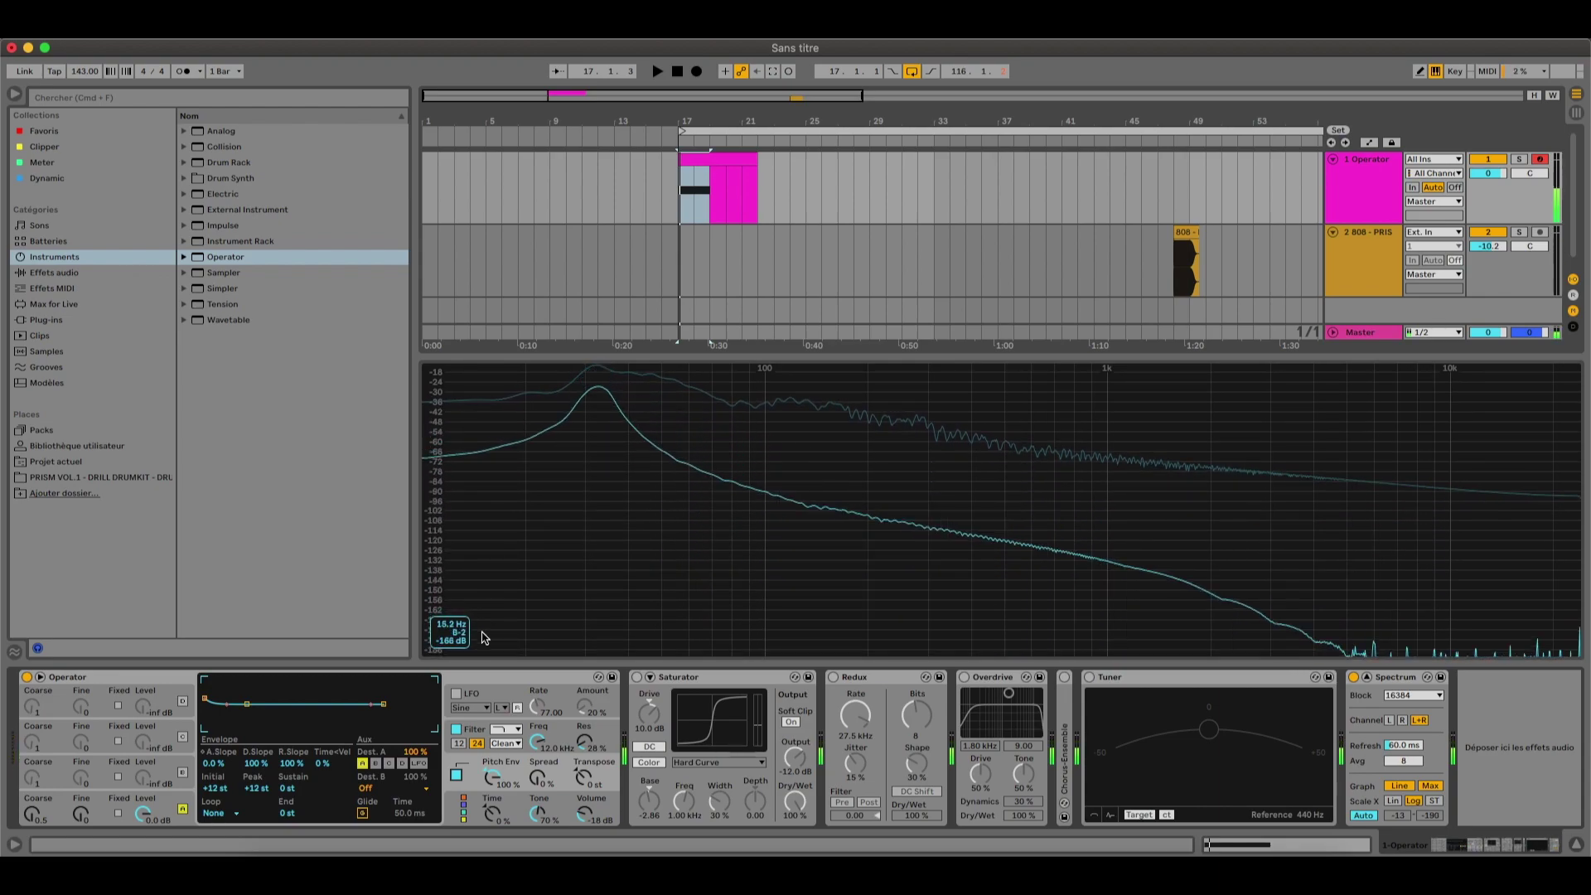
{"action": "key", "text": "a"}
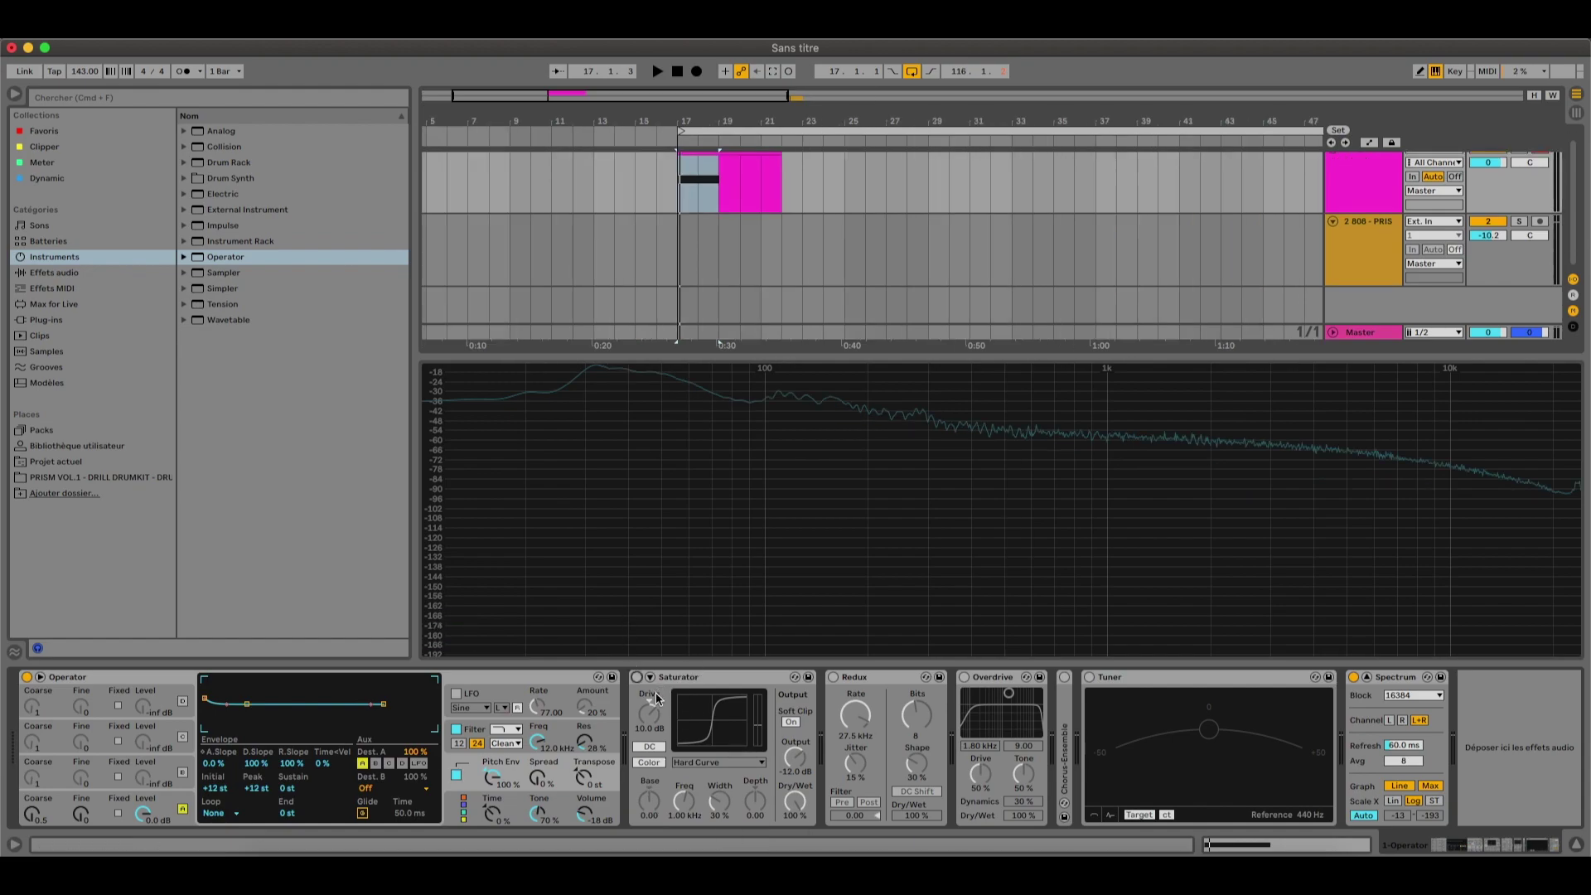
{"action": "left_click", "coordinate": [637, 678]}
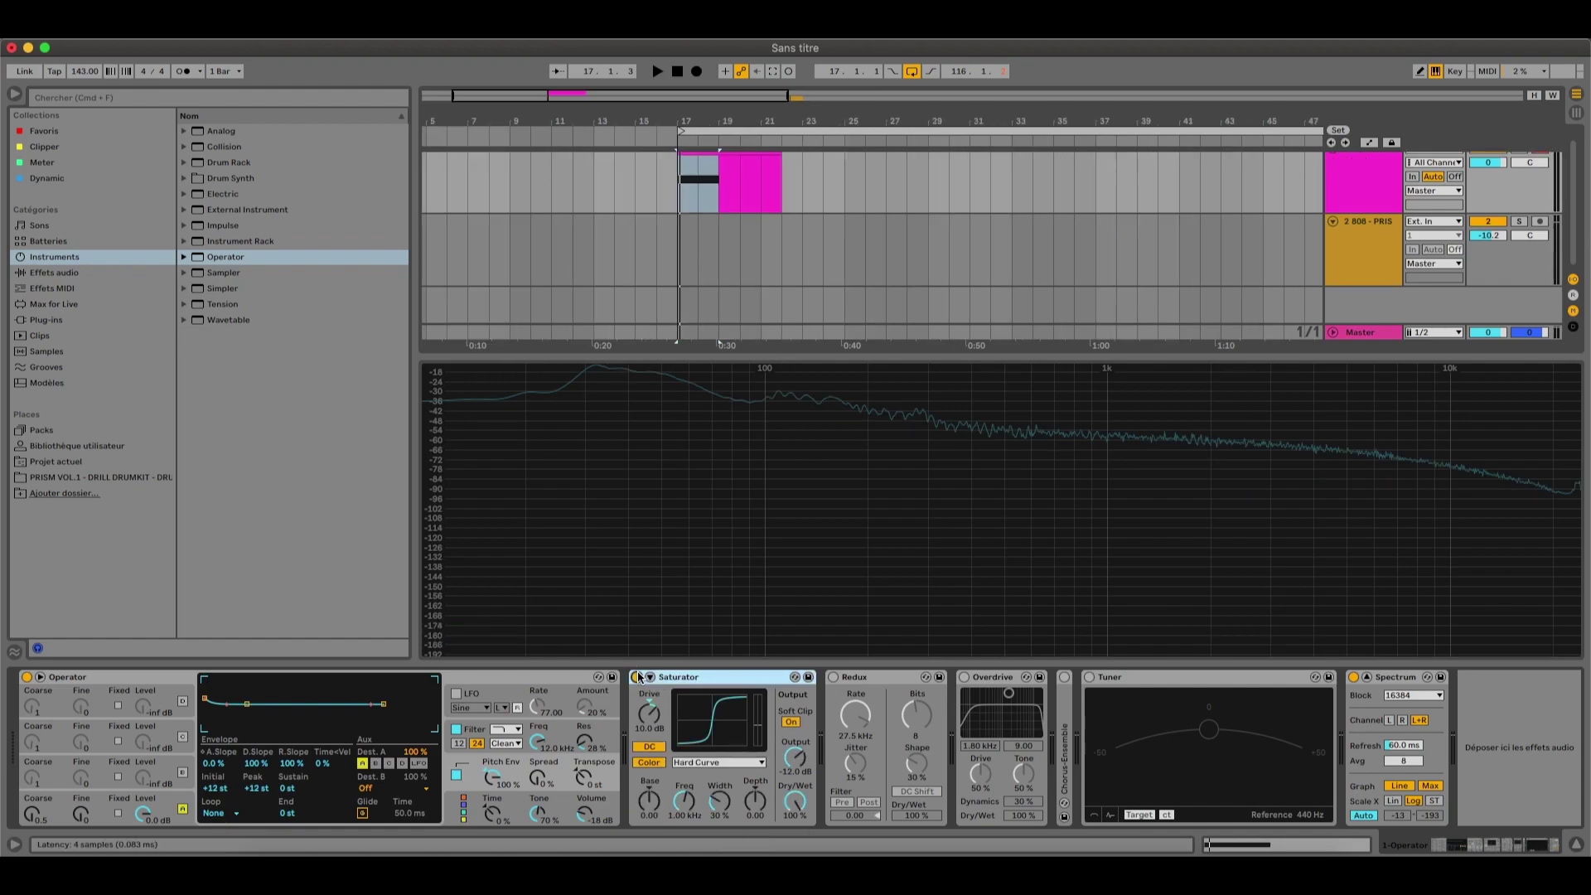
{"action": "left_click", "coordinate": [728, 763]}
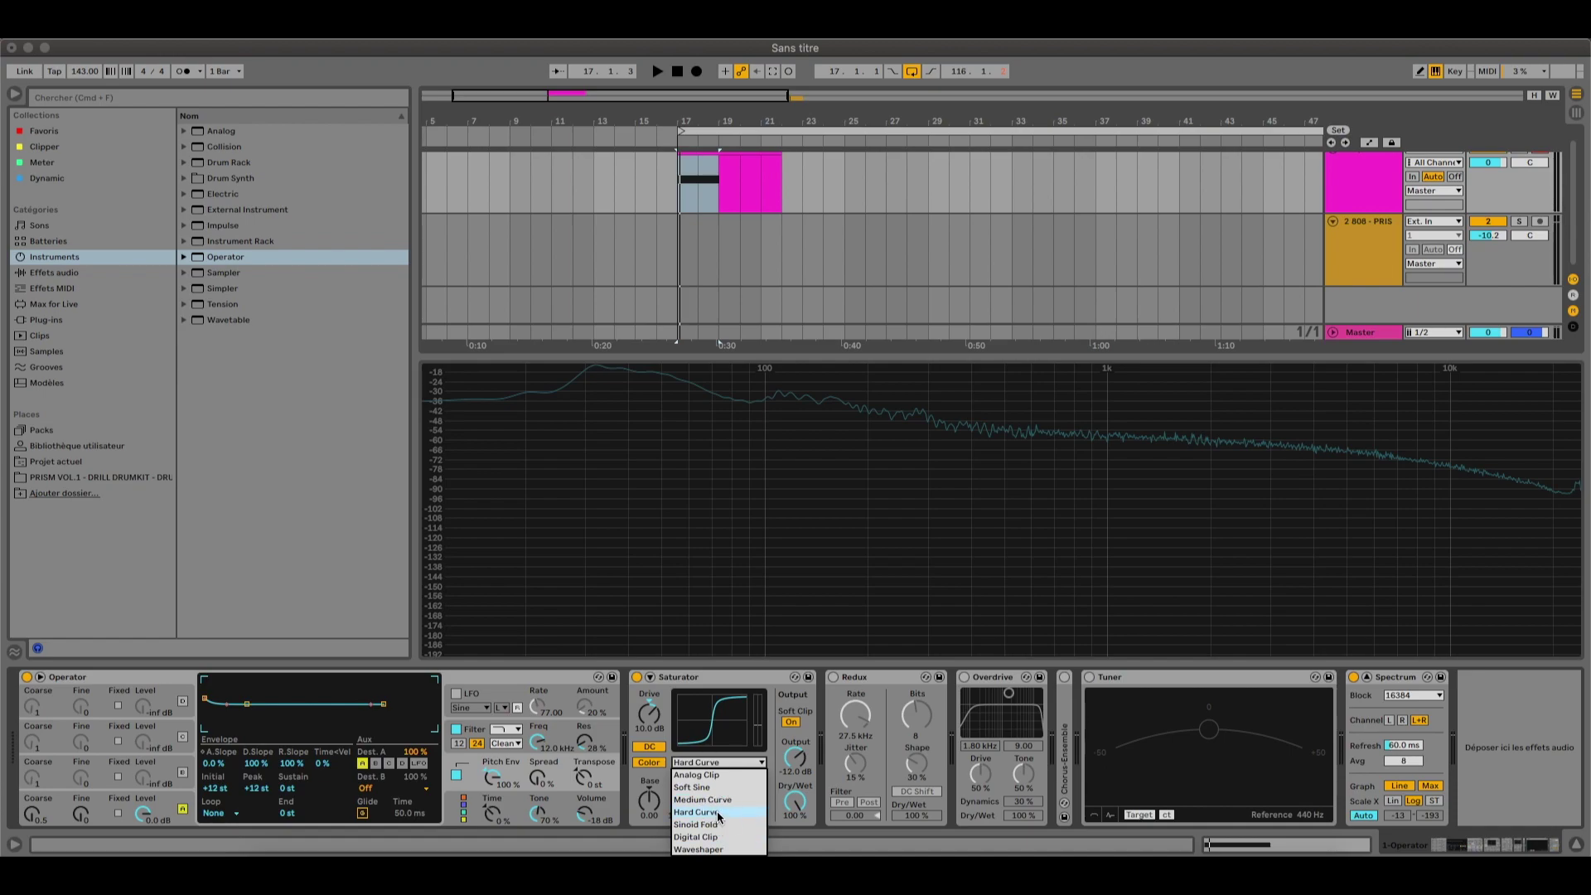
{"action": "left_click", "coordinate": [718, 814]}
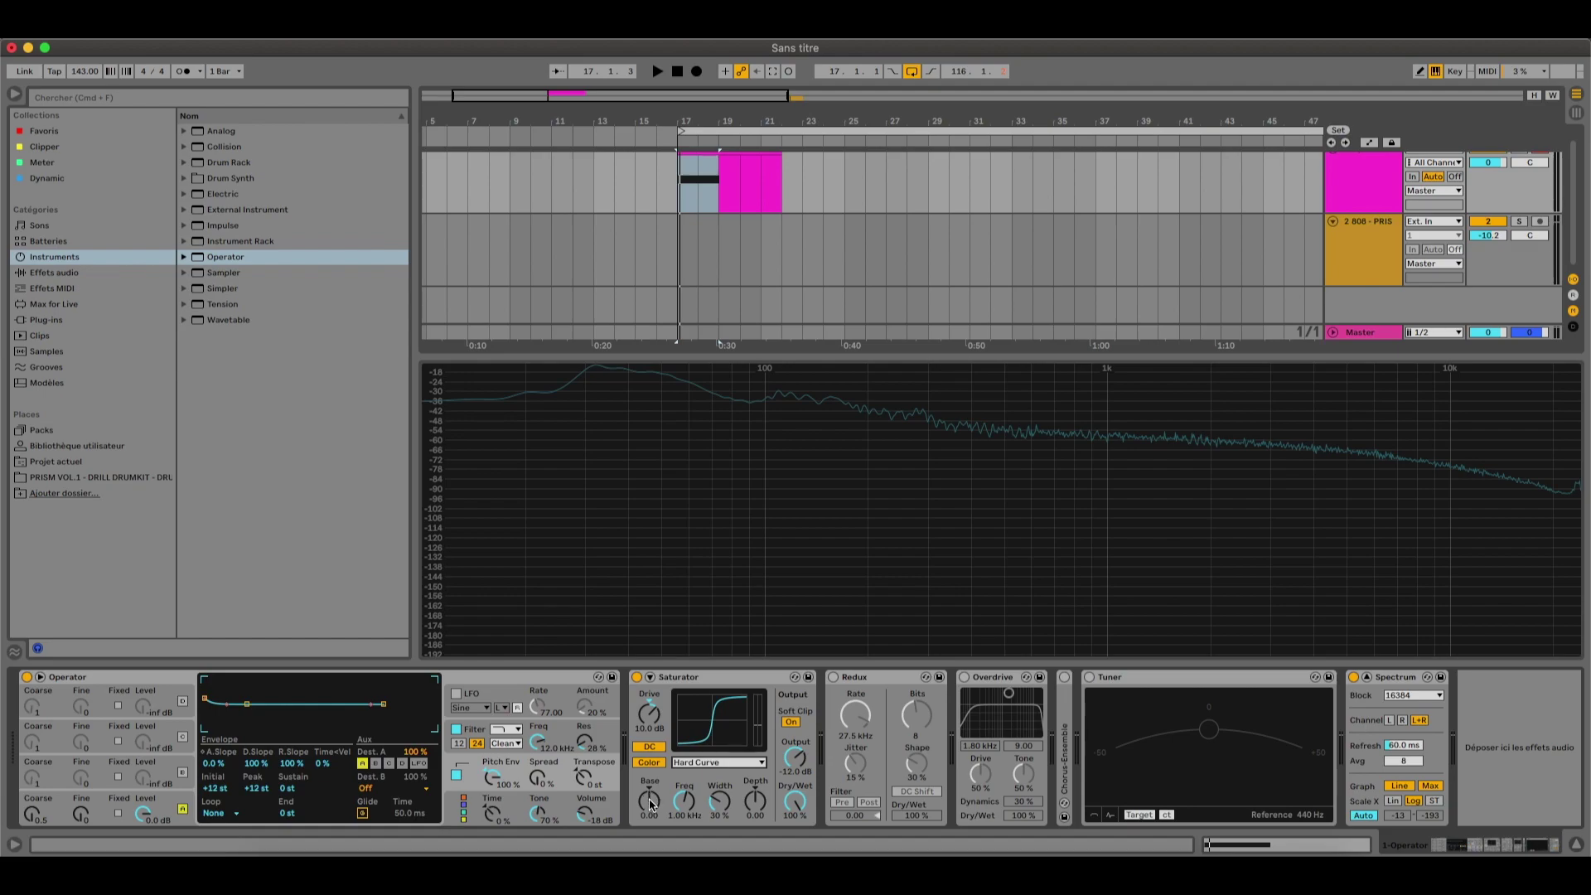
- Audition the saturated 808 and set the Saturator's Base to -3.43
{"action": "key", "text": "a"}
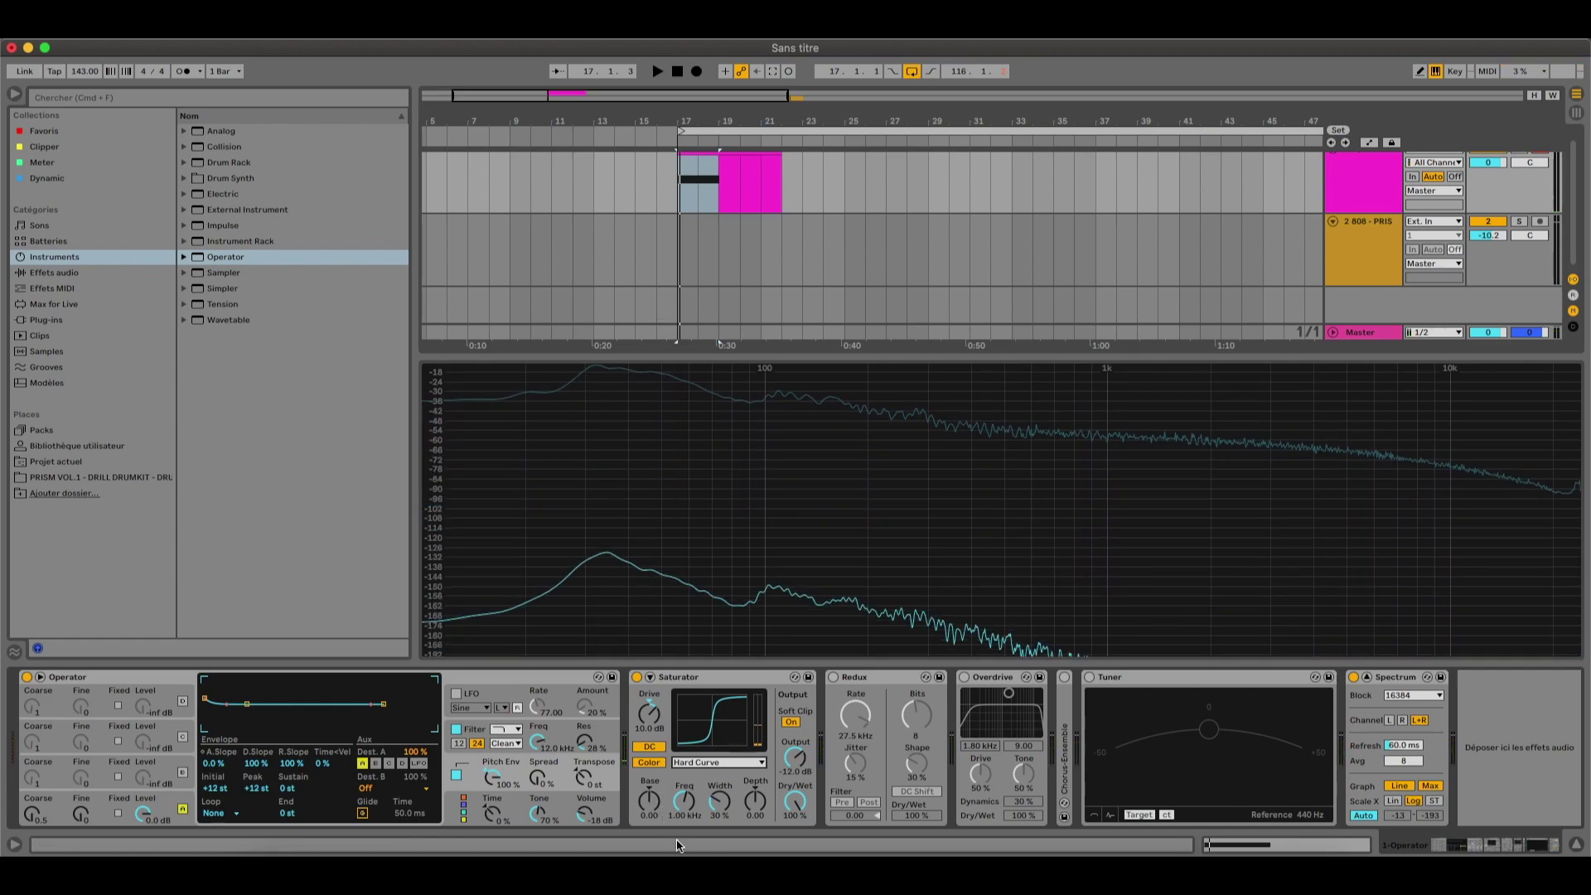
{"action": "key", "text": "a"}
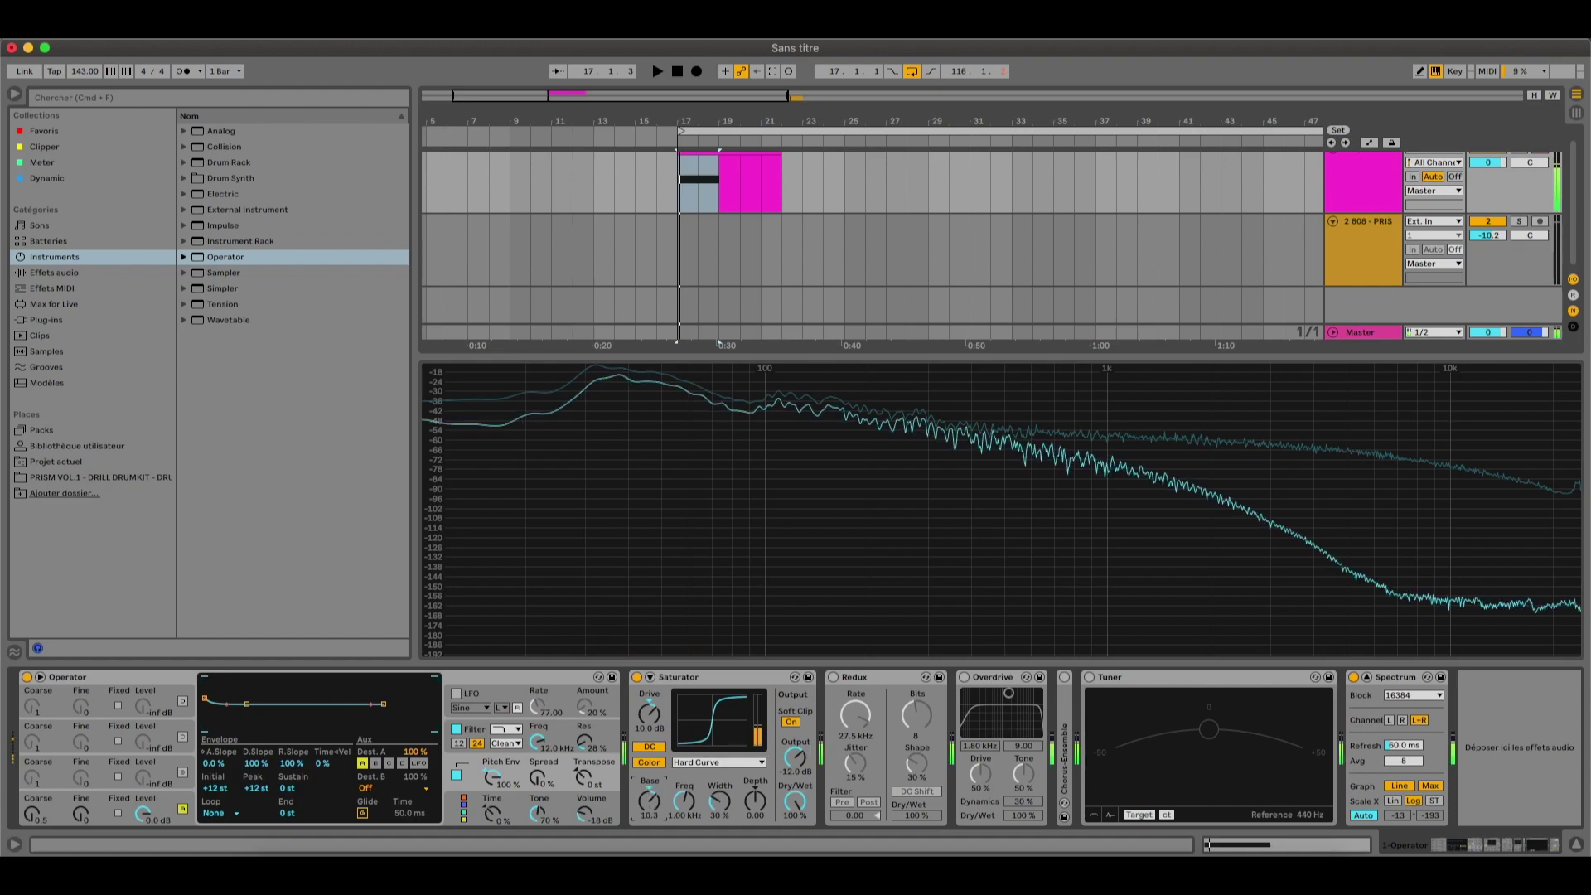
{"action": "mouse_move", "coordinate": [649, 808]}
{"action": "left_mouse_down"}
{"action": "mouse_move", "coordinate": [650, 786]}
{"action": "mouse_move", "coordinate": [650, 832]}
{"action": "mouse_move", "coordinate": [645, 802]}
{"action": "left_mouse_up"}
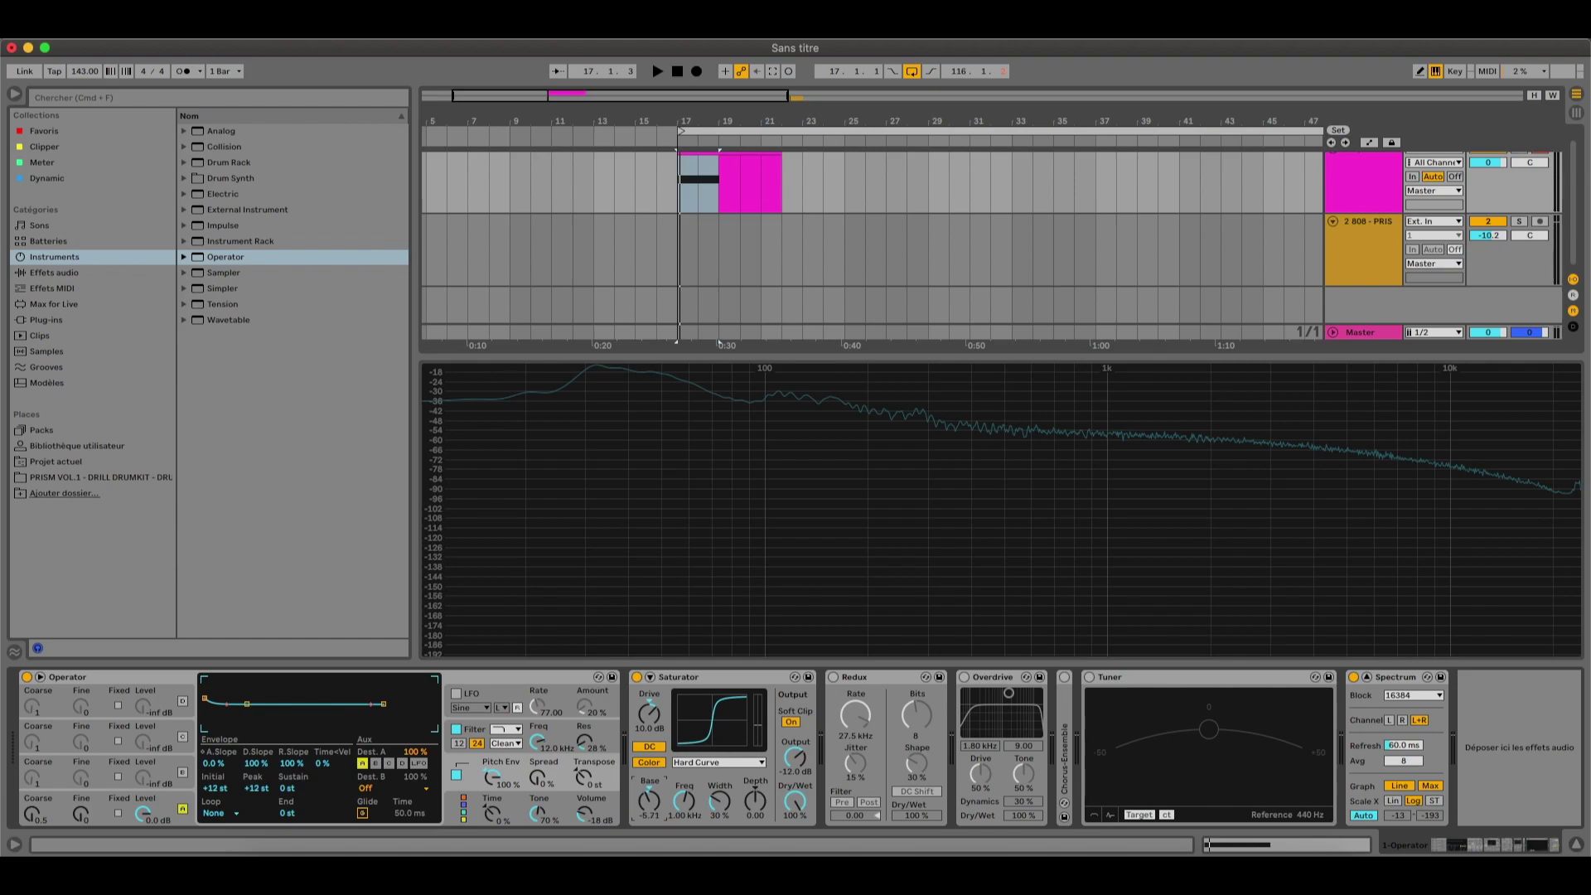
{"action": "left_click_drag", "start_coordinate": [653, 808], "coordinate": [653, 808]}
- Show the session mixer with taller track meters and compare the 808's level with the Saturator bypassed and re-enabled
{"action": "key", "text": "Tab"}
{"action": "left_click_drag", "start_coordinate": [632, 365], "coordinate": [632, 566]}
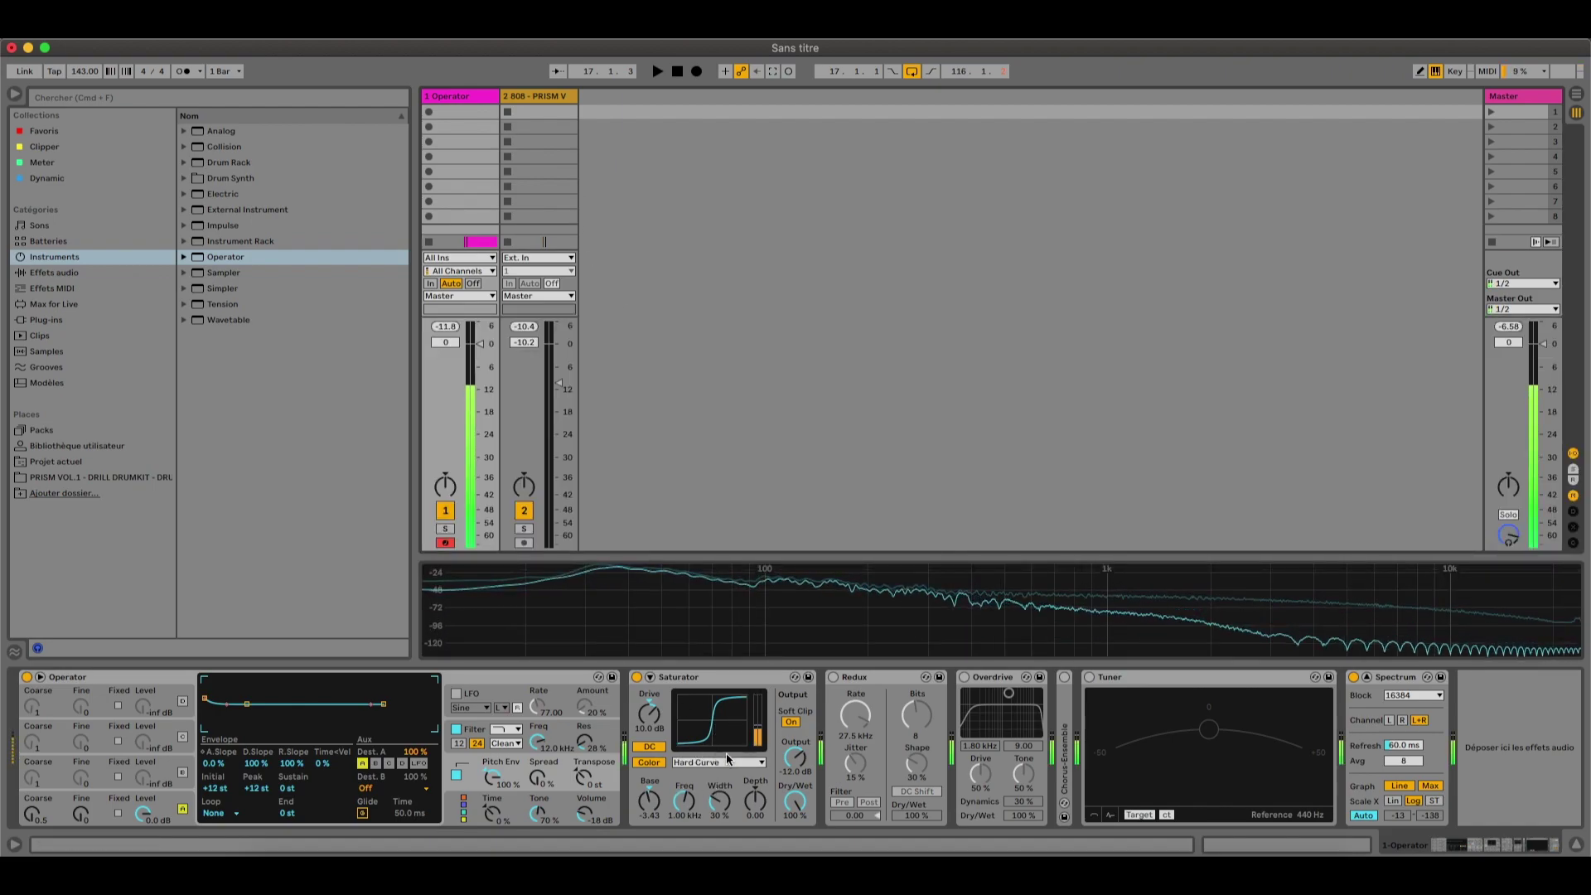
{"action": "left_click", "coordinate": [637, 677]}
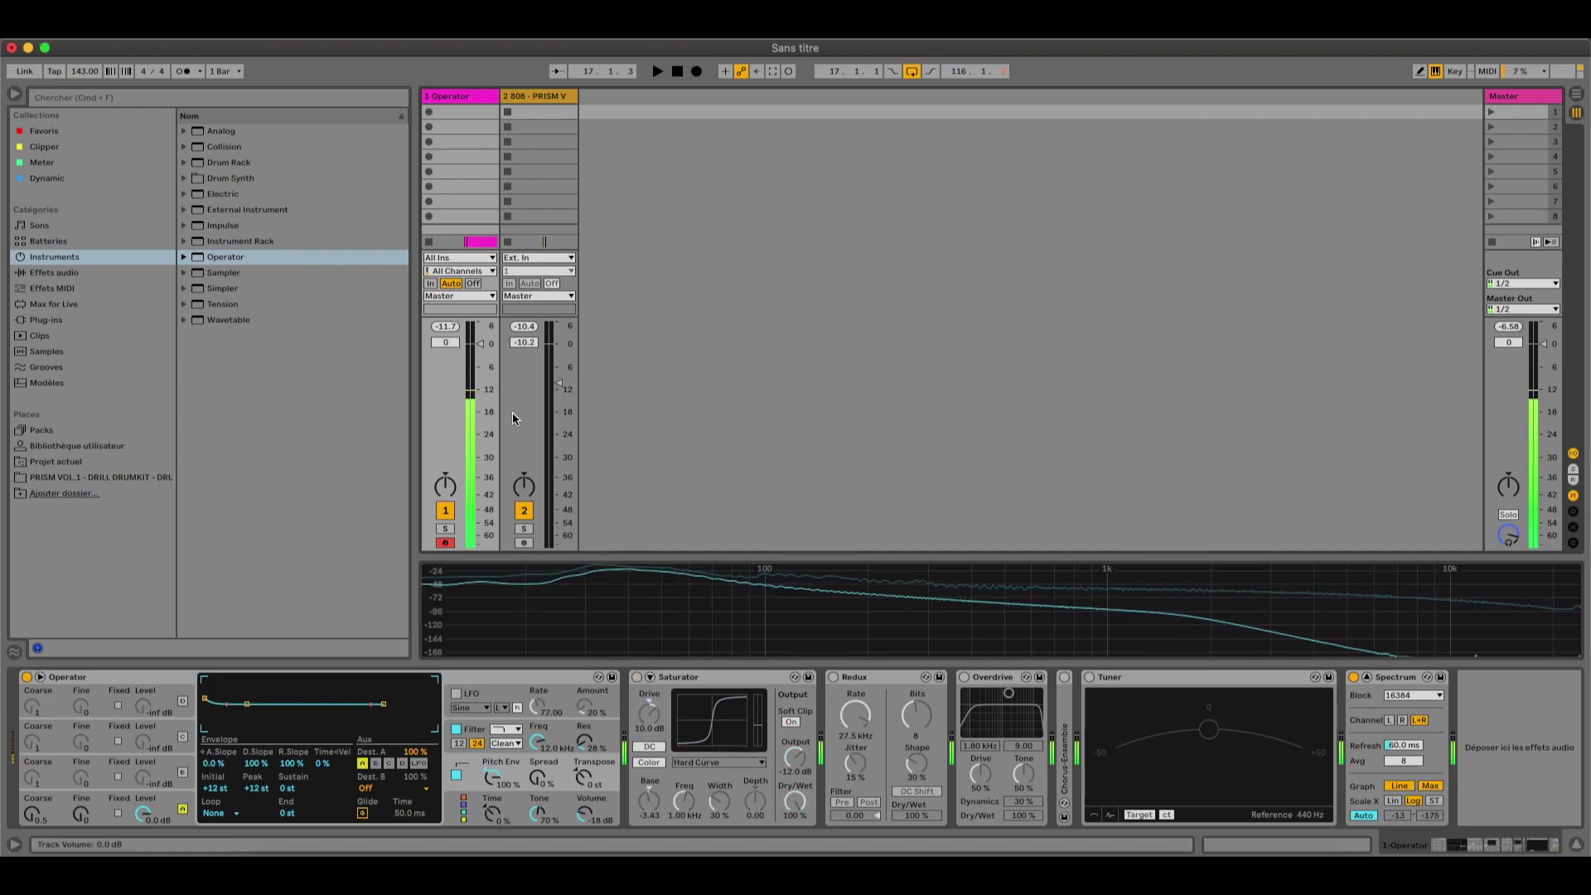
{"action": "left_click", "coordinate": [637, 677]}
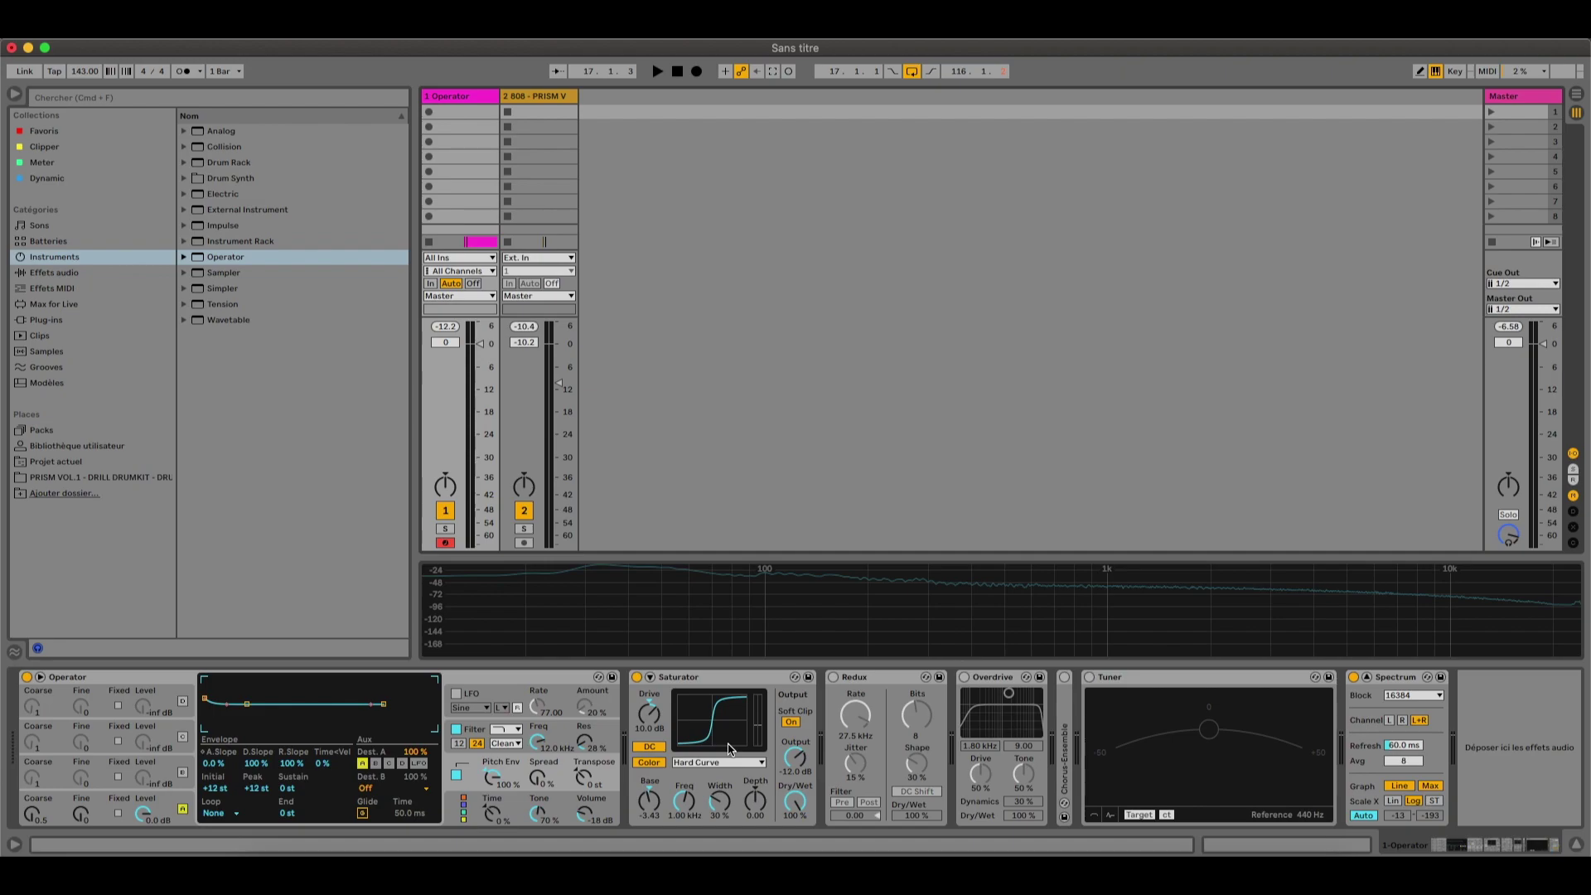
- Bypass the Saturator and try out Redux and Overdrive one at a time on the 808
{"action": "left_click", "coordinate": [636, 677]}
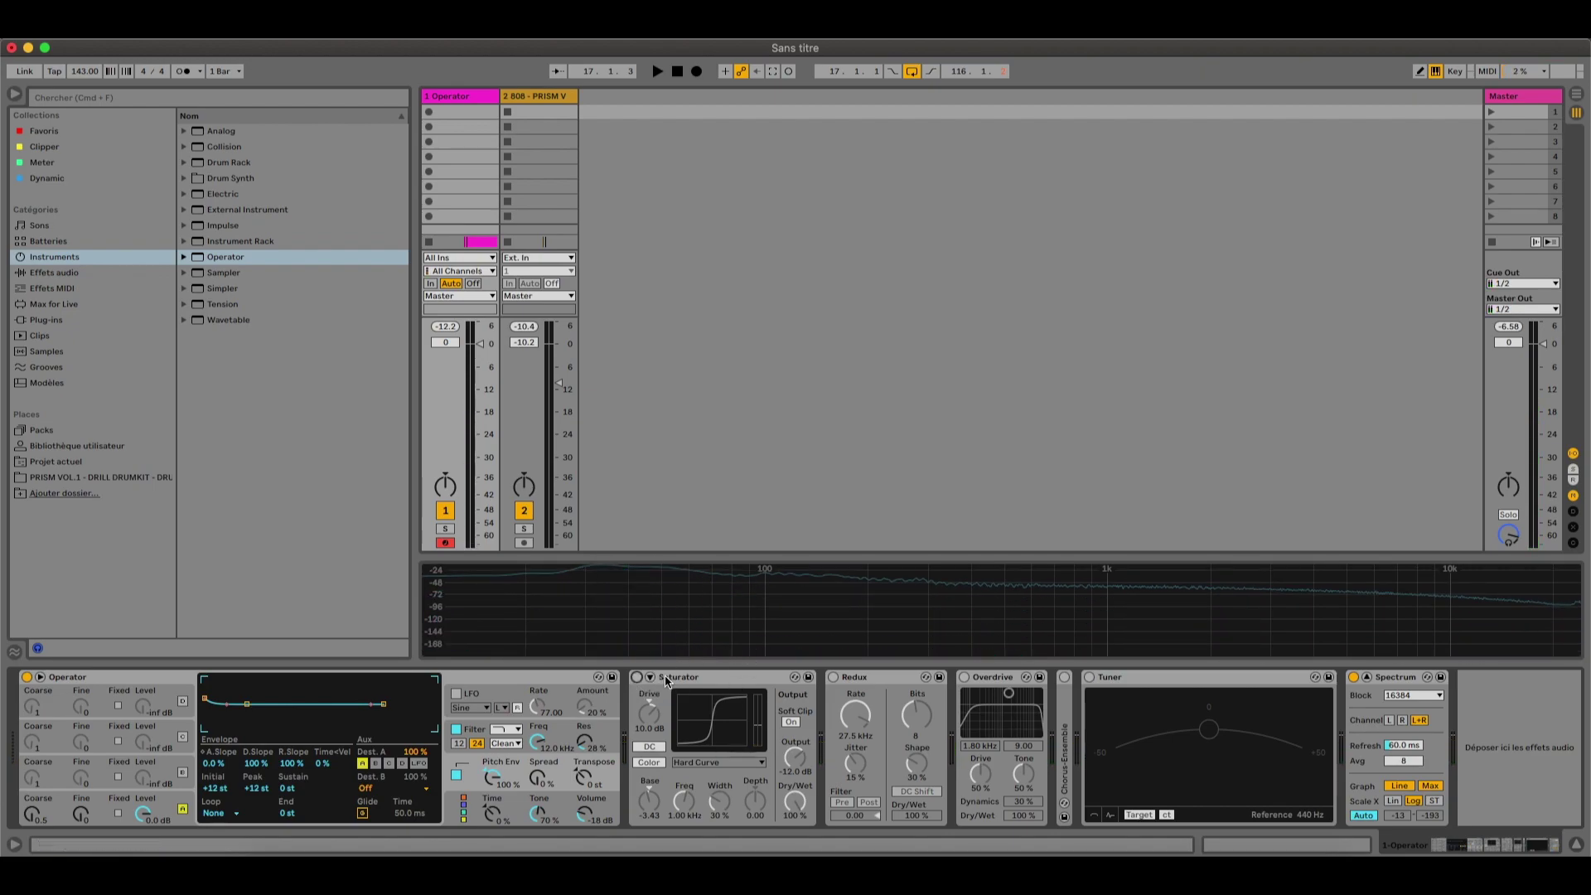
{"action": "left_click", "coordinate": [833, 677]}
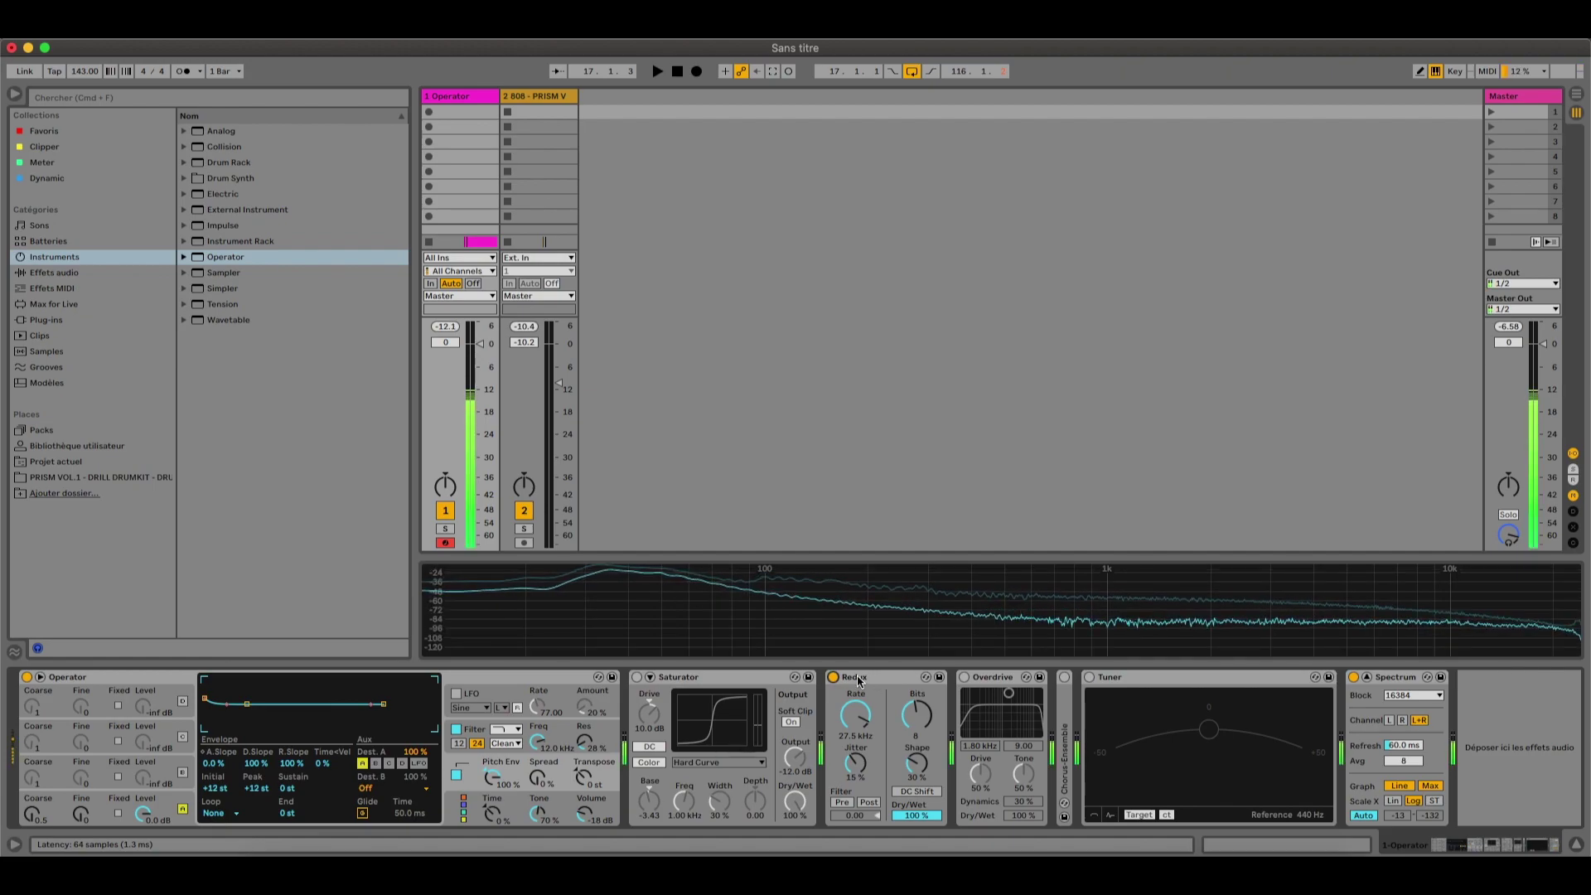
{"action": "left_click", "coordinate": [833, 678]}
{"action": "left_click", "coordinate": [964, 677]}
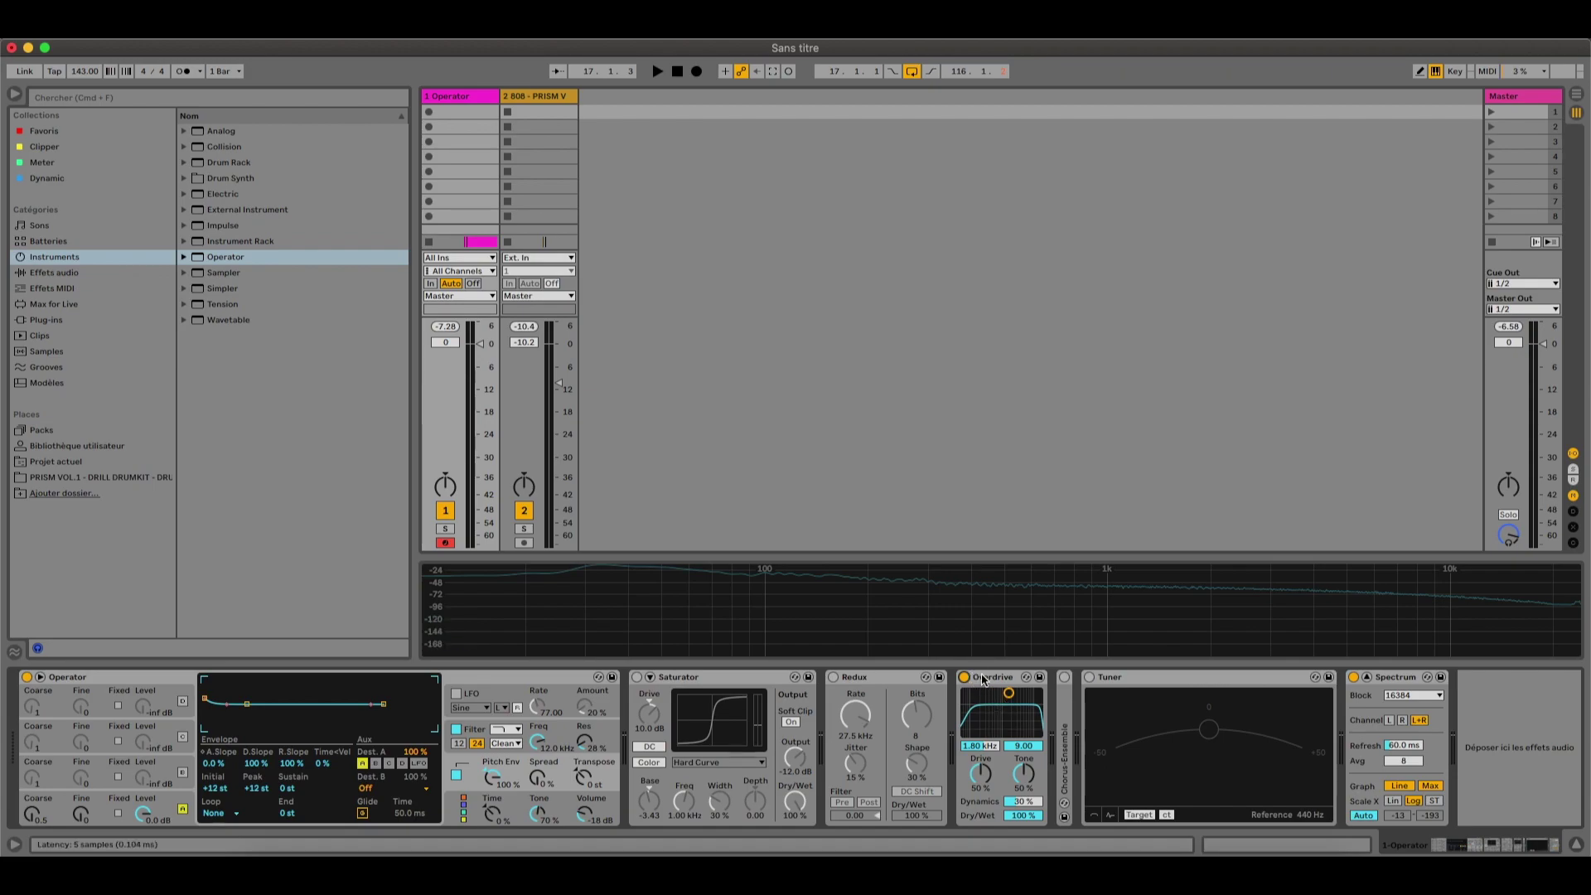
- Unfold the Chorus-Ensemble, return to the arrangement view, and enable the effect after comparing it with its bypassed sound
{"action": "double_click", "coordinate": [1065, 677]}
{"action": "key", "text": "Tab"}
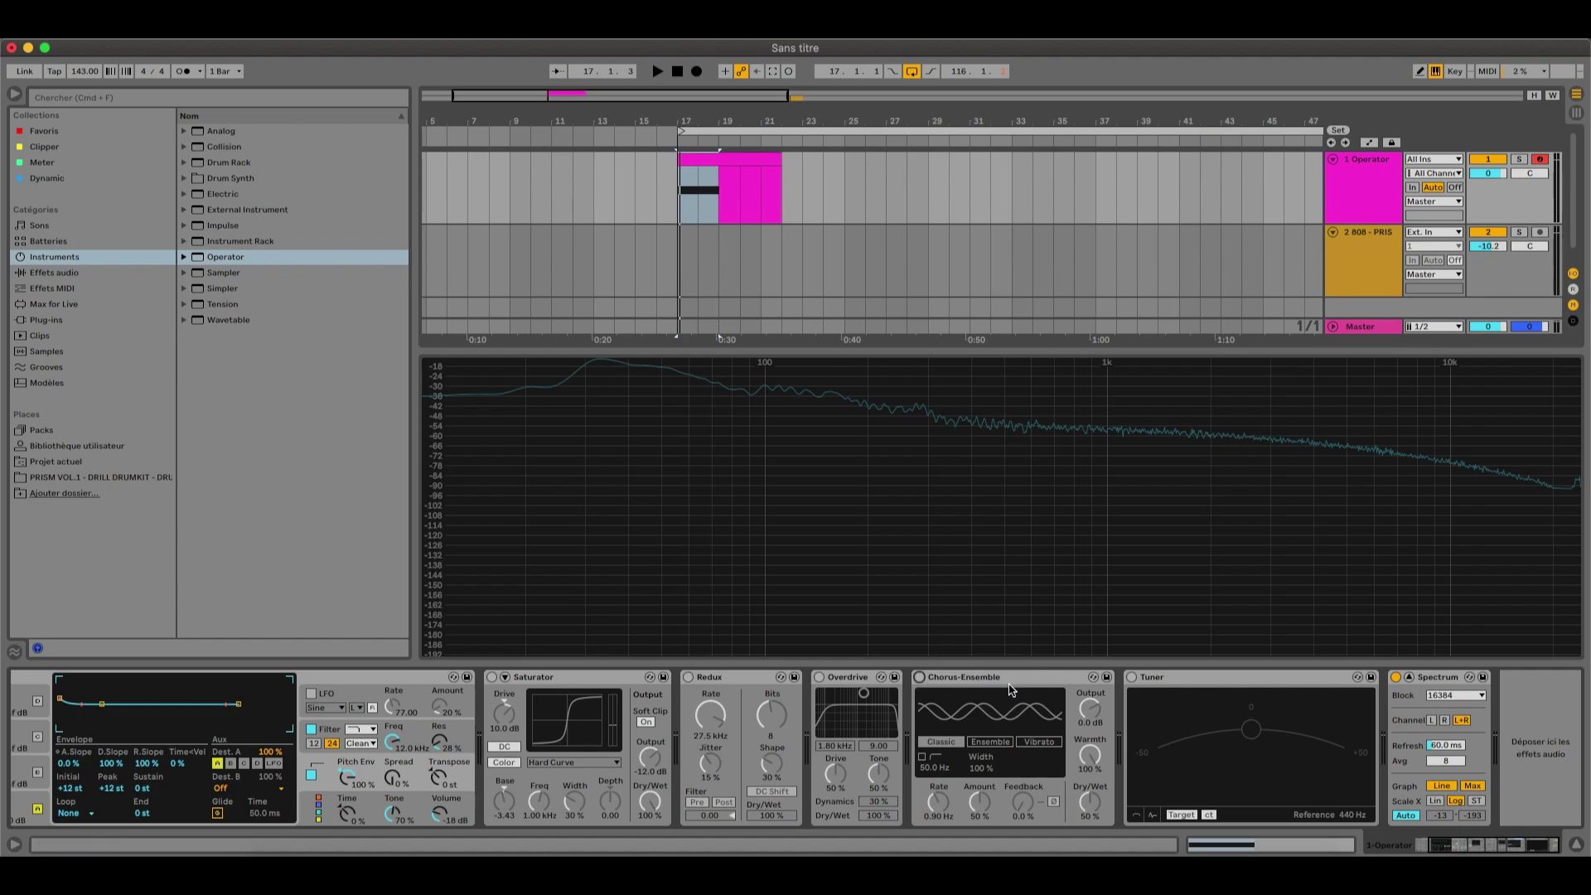
{"action": "left_click", "coordinate": [919, 677]}
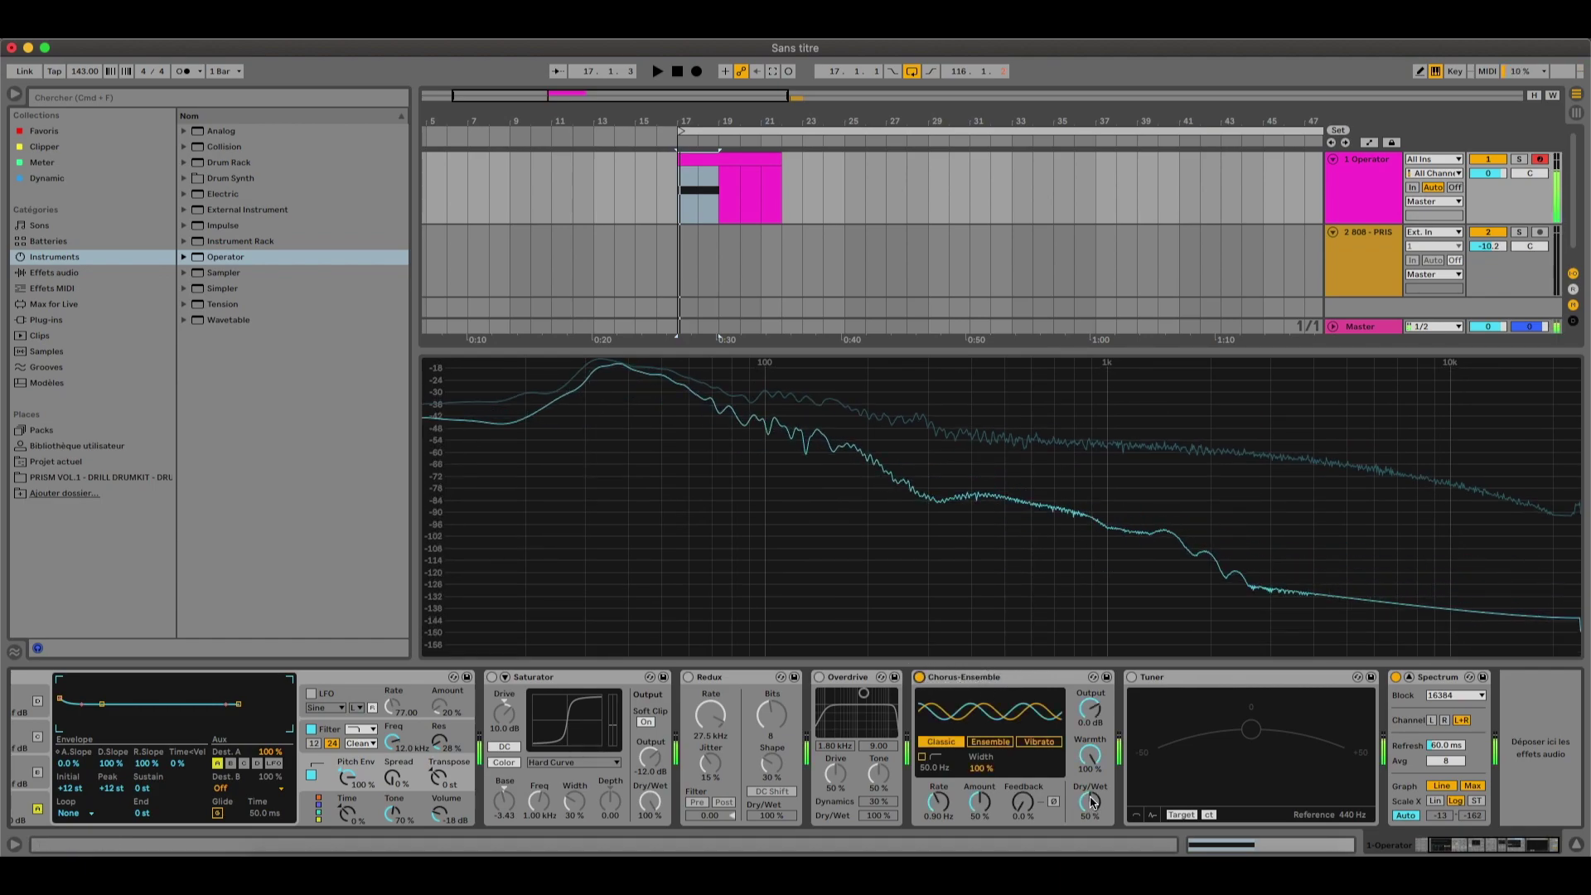
{"action": "left_click", "coordinate": [918, 677]}
{"action": "left_click", "coordinate": [918, 677]}
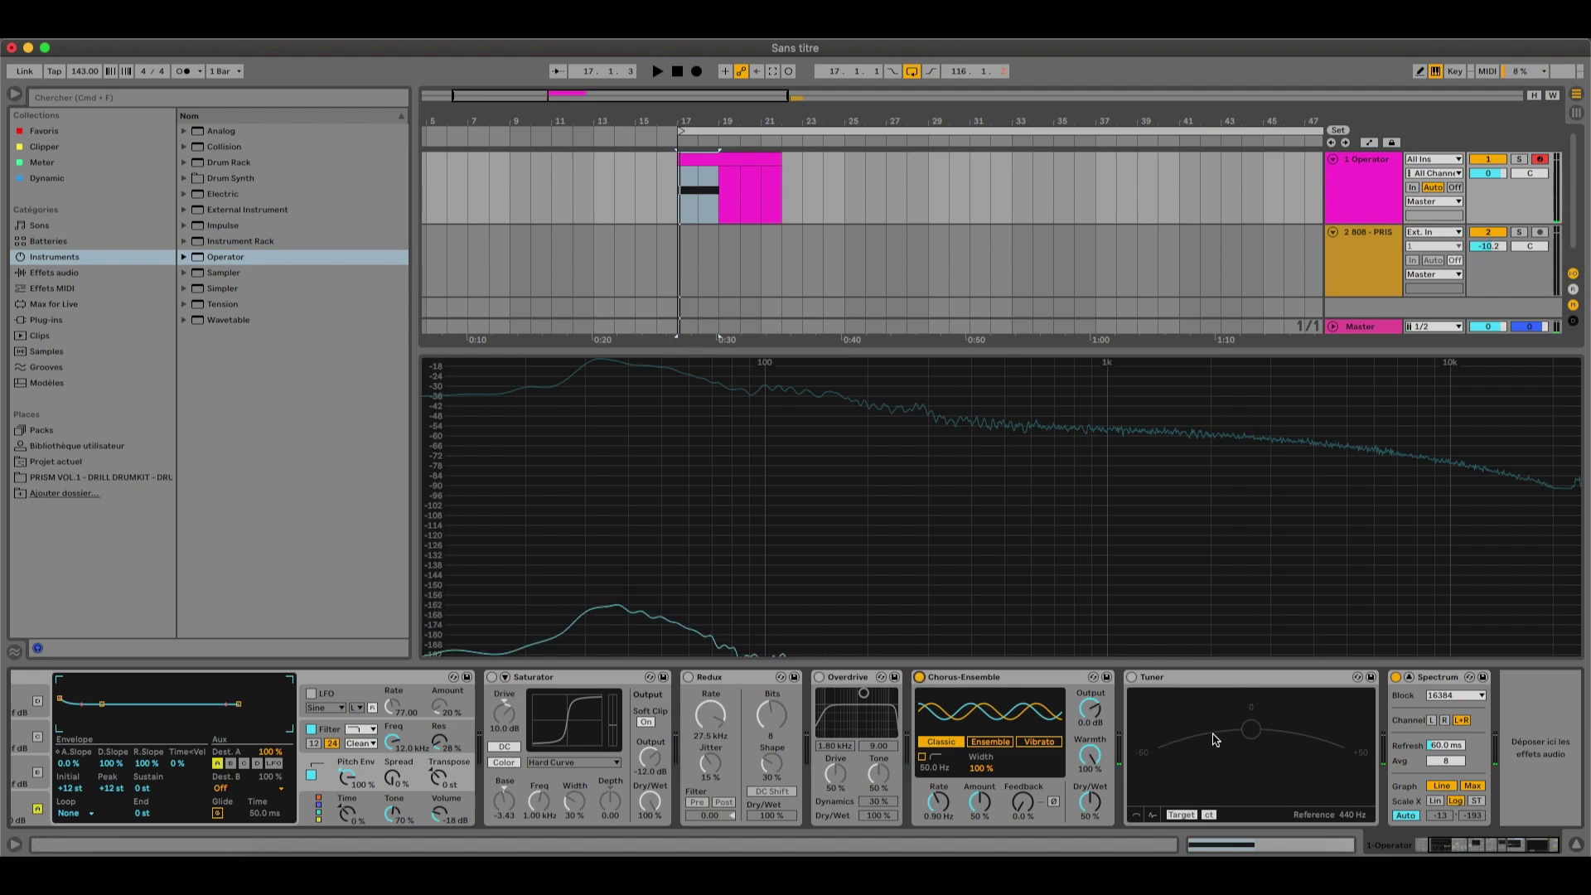
- Enable the Tuner and check the 808's pitch in Chorus-Ensemble's Classic, Ensemble and Vibrato modes, returning to Classic
{"action": "left_click", "coordinate": [1132, 677]}
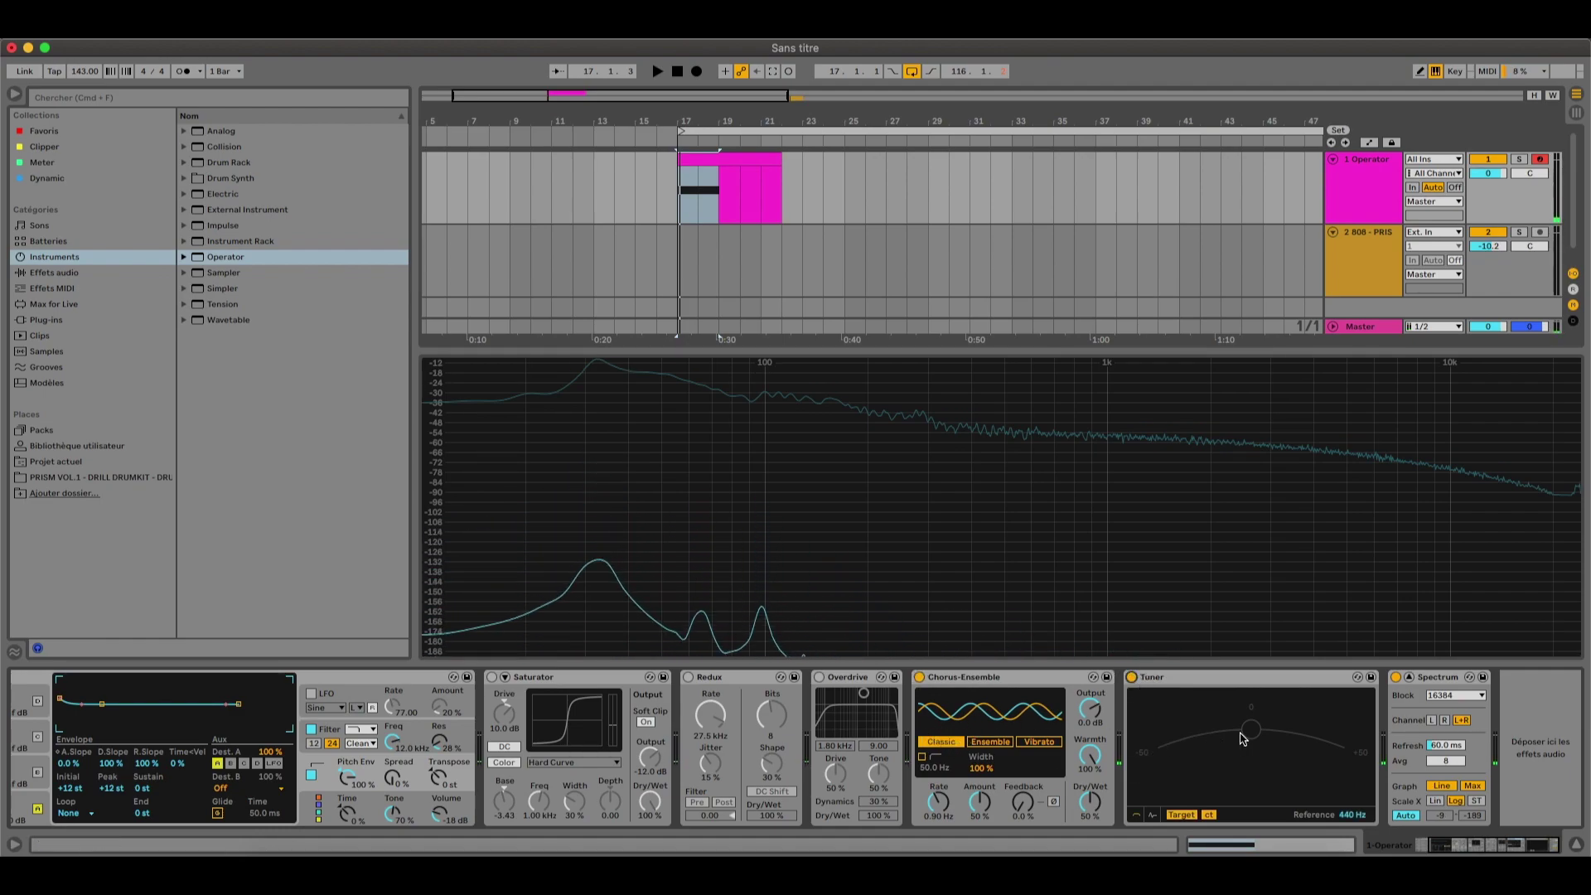
{"action": "key", "text": "a"}
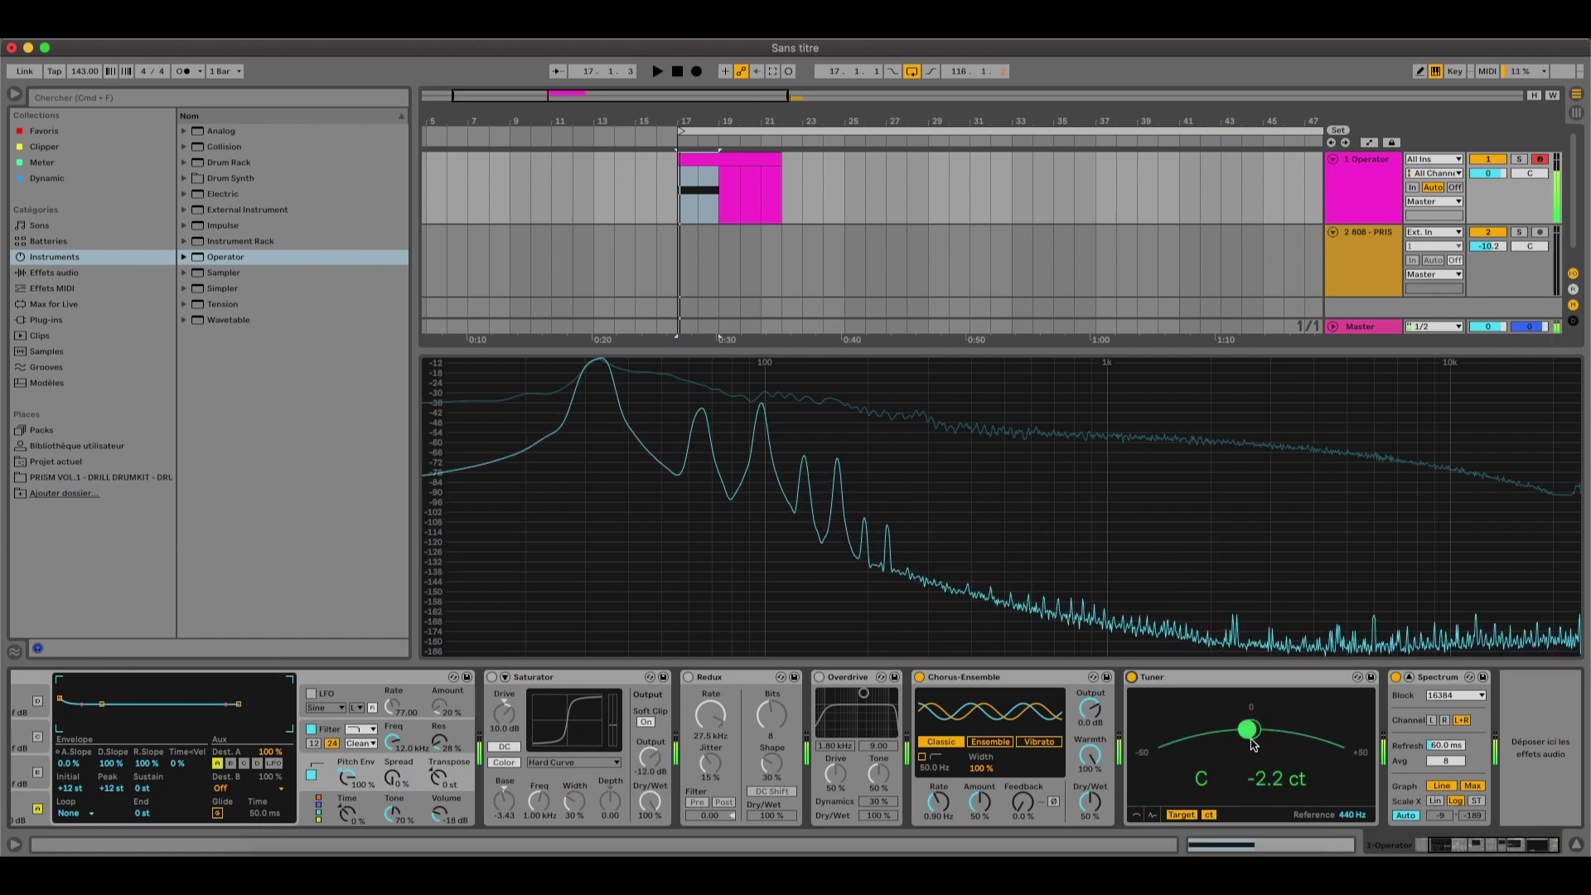
{"action": "left_click", "coordinate": [991, 742]}
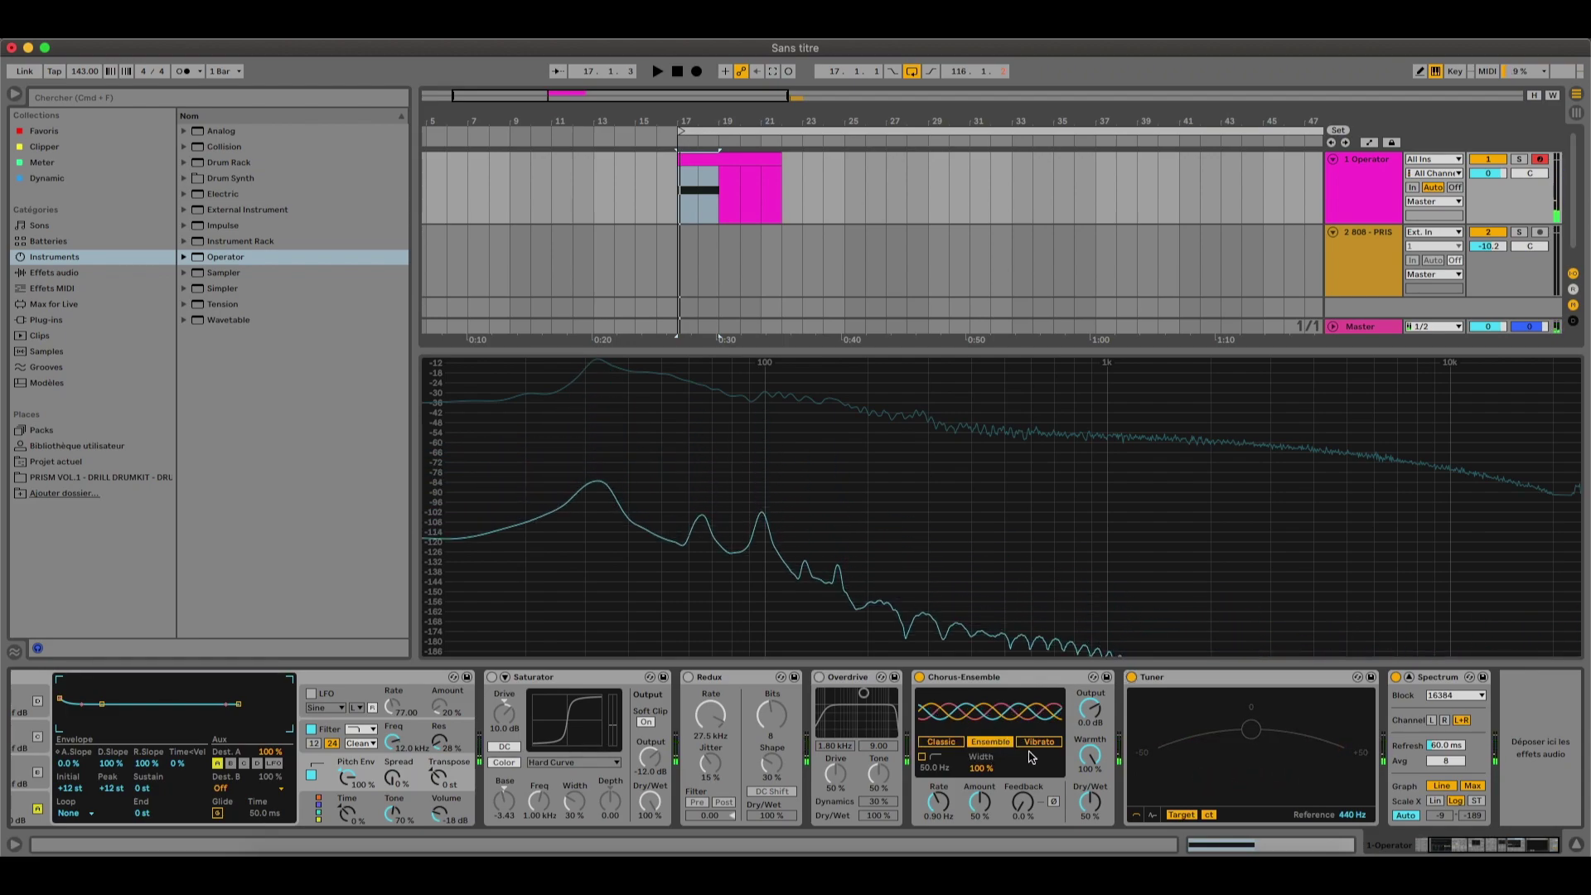
{"action": "key", "text": "a"}
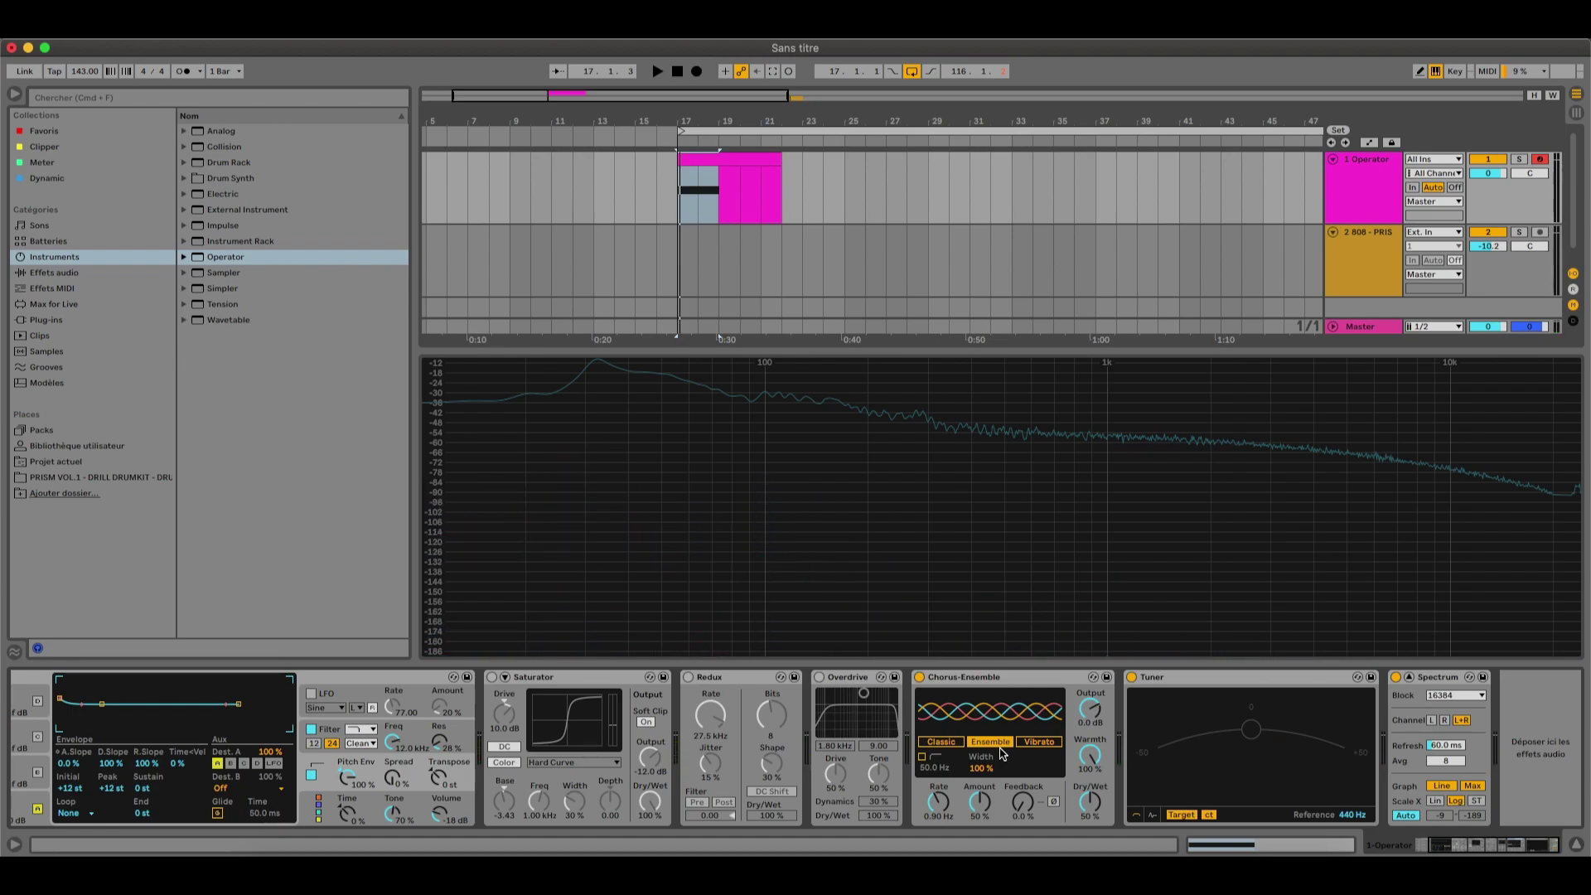
{"action": "left_click", "coordinate": [1040, 742]}
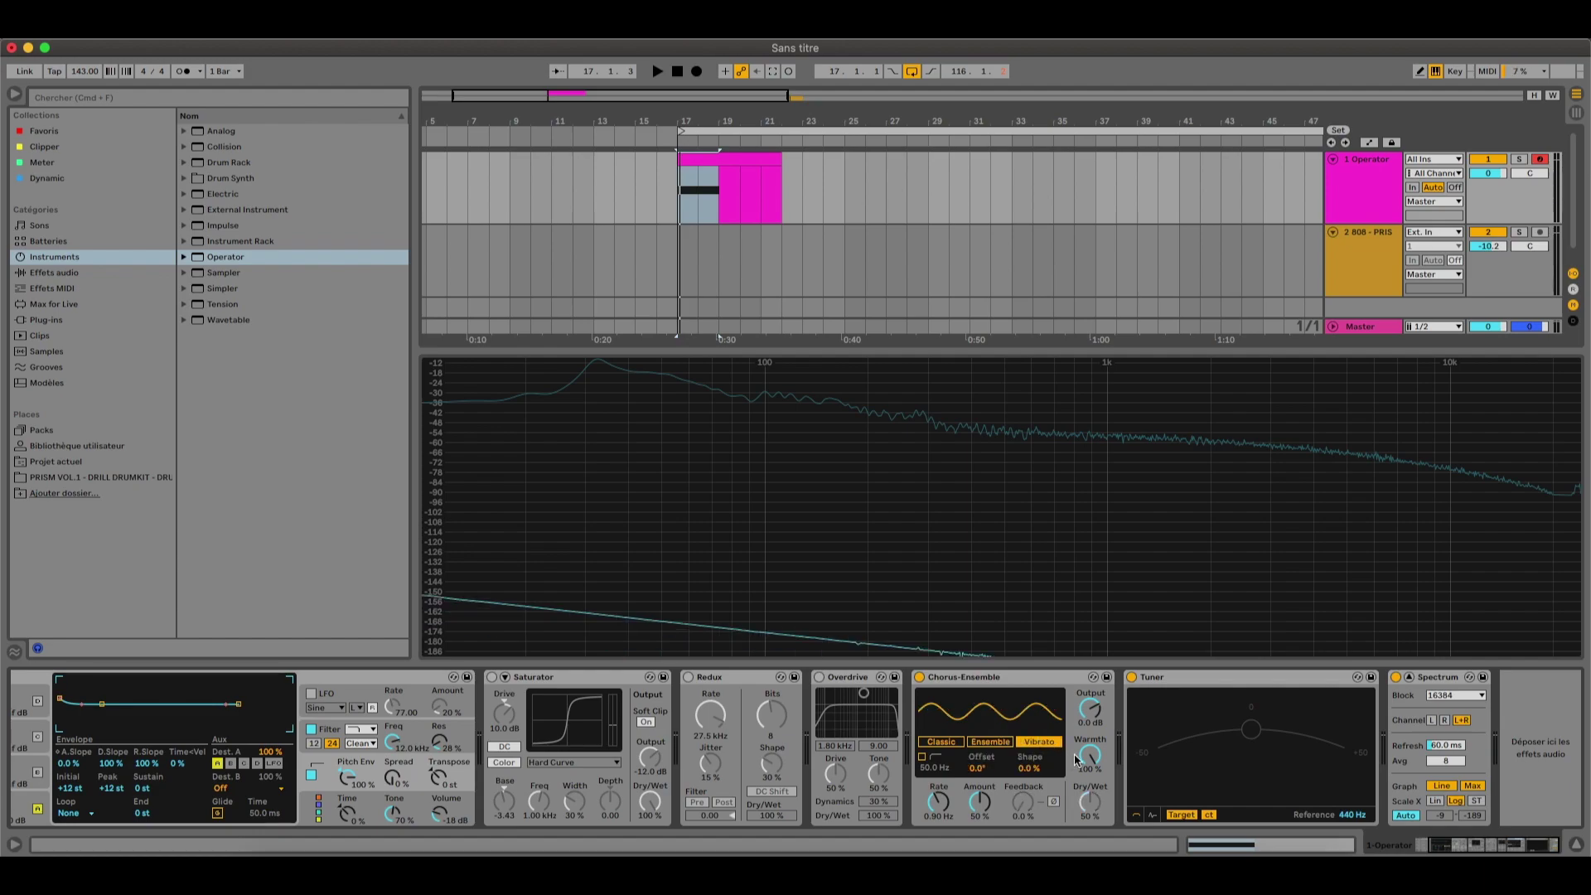
{"action": "key", "text": "a"}
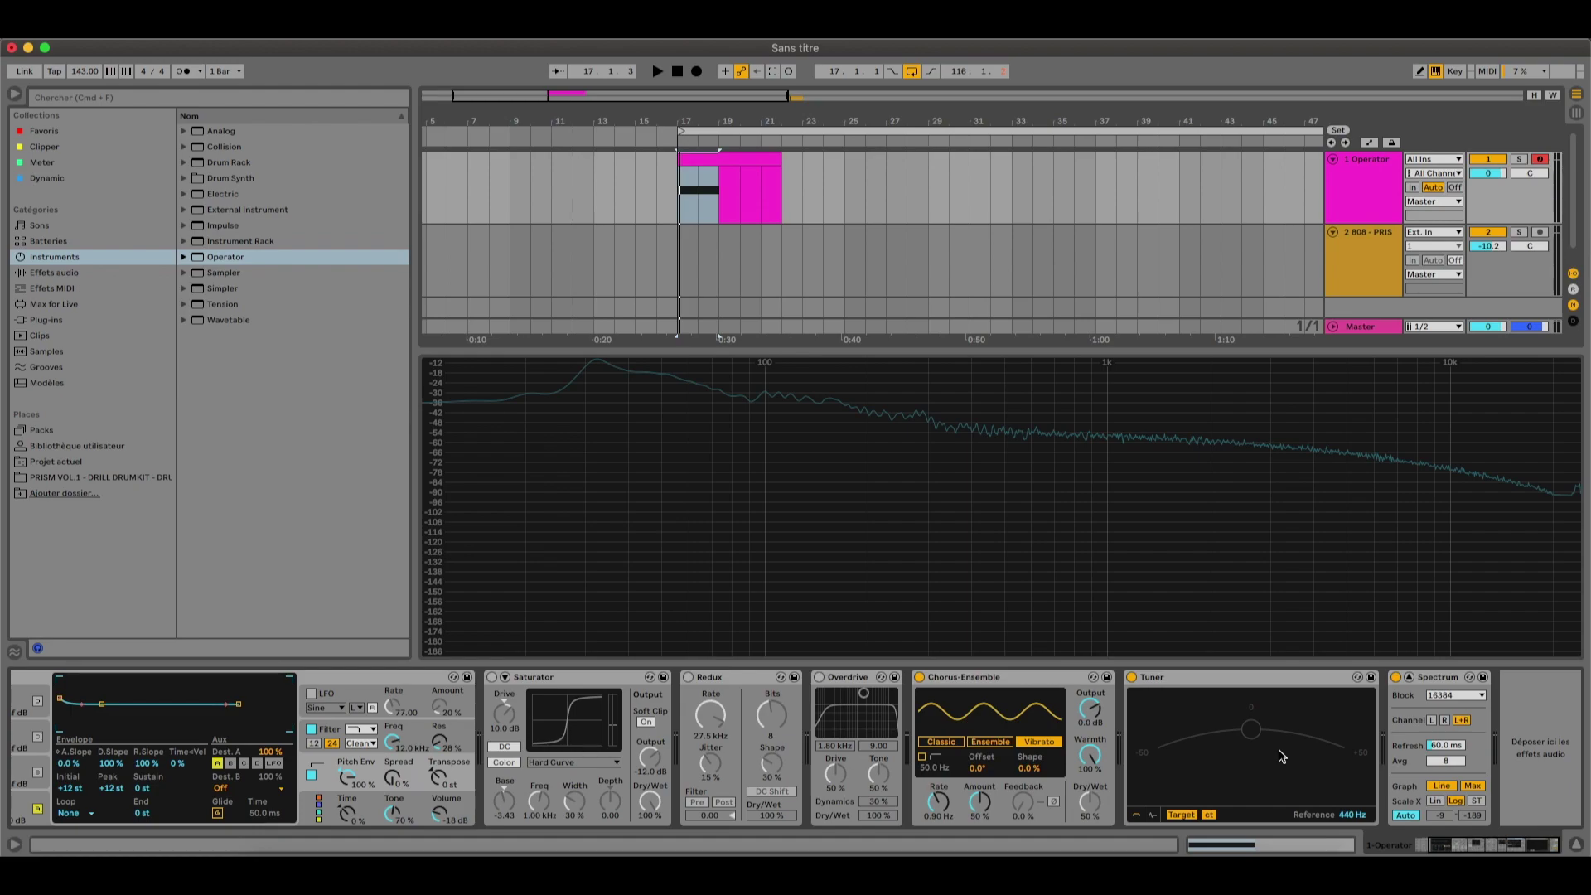
{"action": "left_click", "coordinate": [949, 741]}
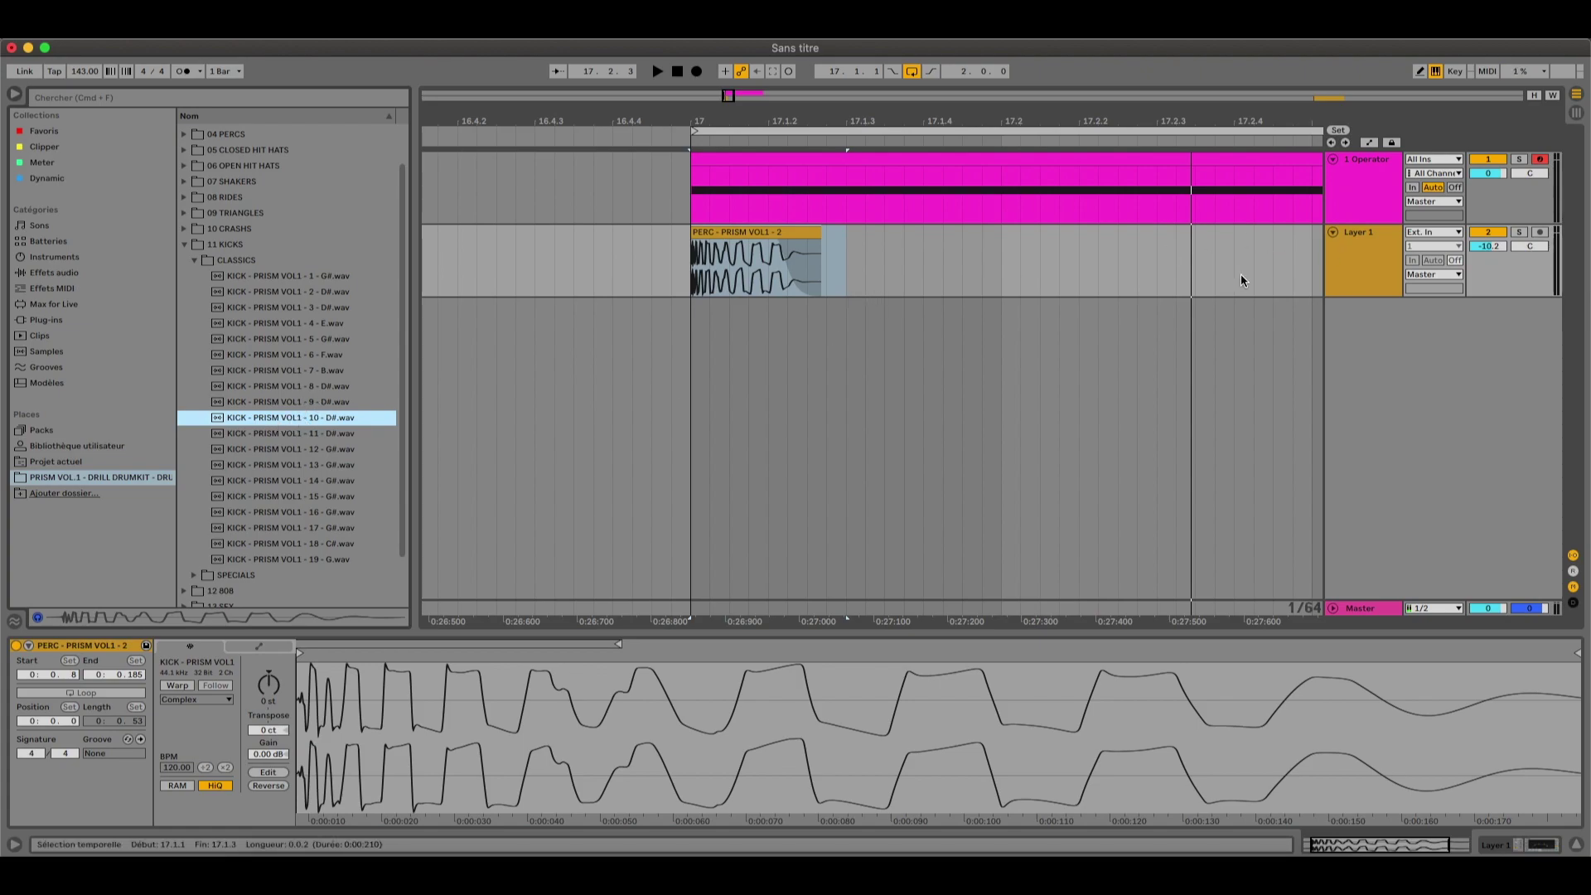
- Show the effect chain of the Layer 1 track and audition the track briefly in solo
{"action": "left_click", "coordinate": [1372, 240]}
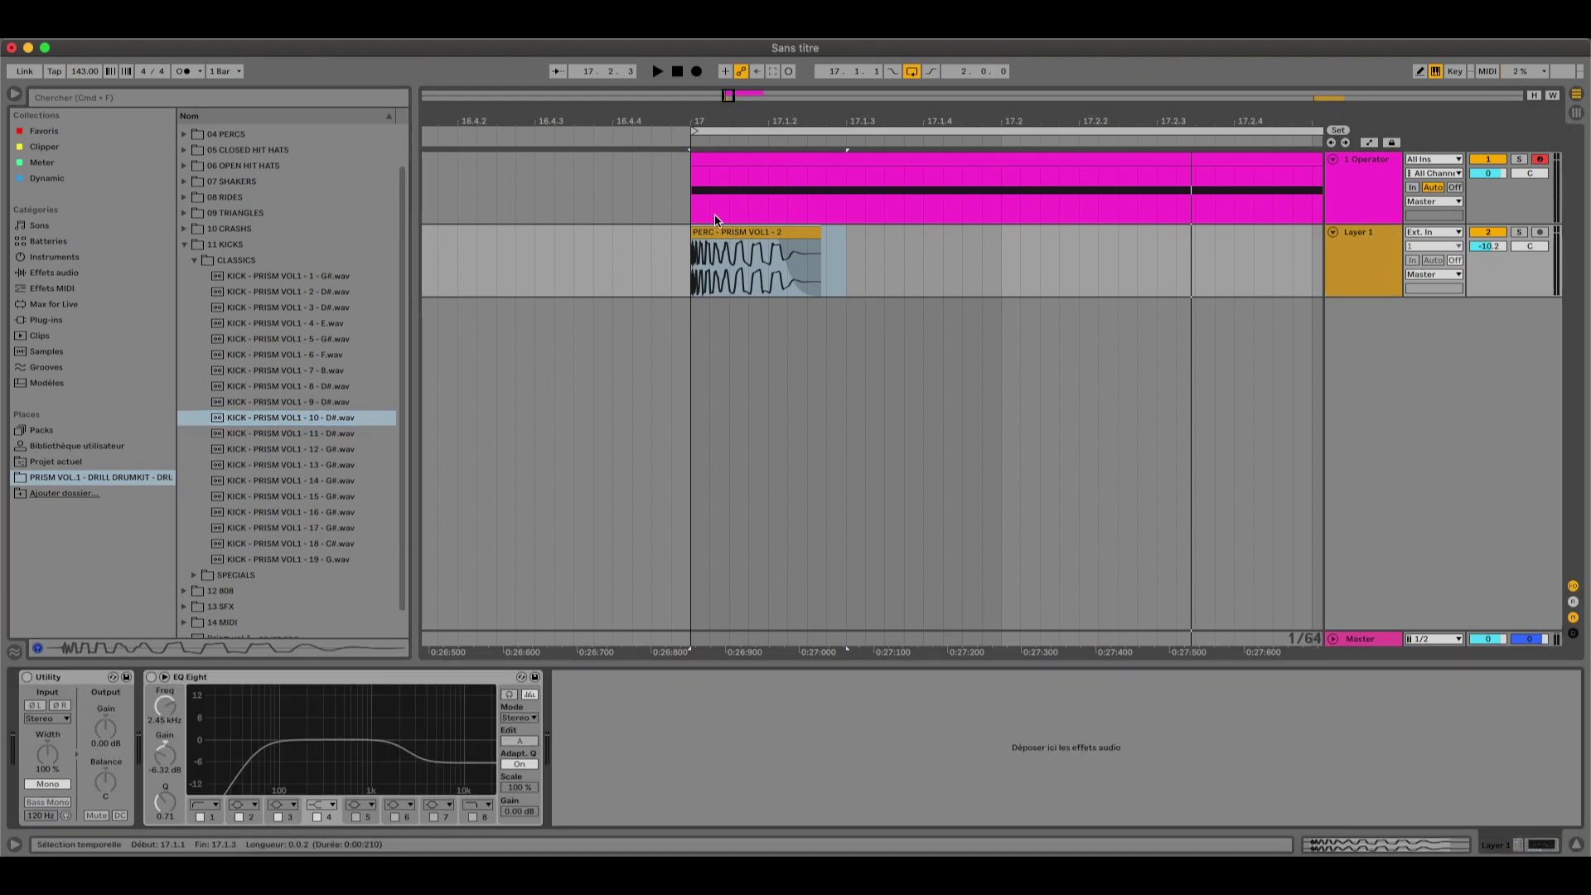
{"action": "left_click", "coordinate": [1409, 246]}
{"action": "left_click", "coordinate": [1390, 252]}
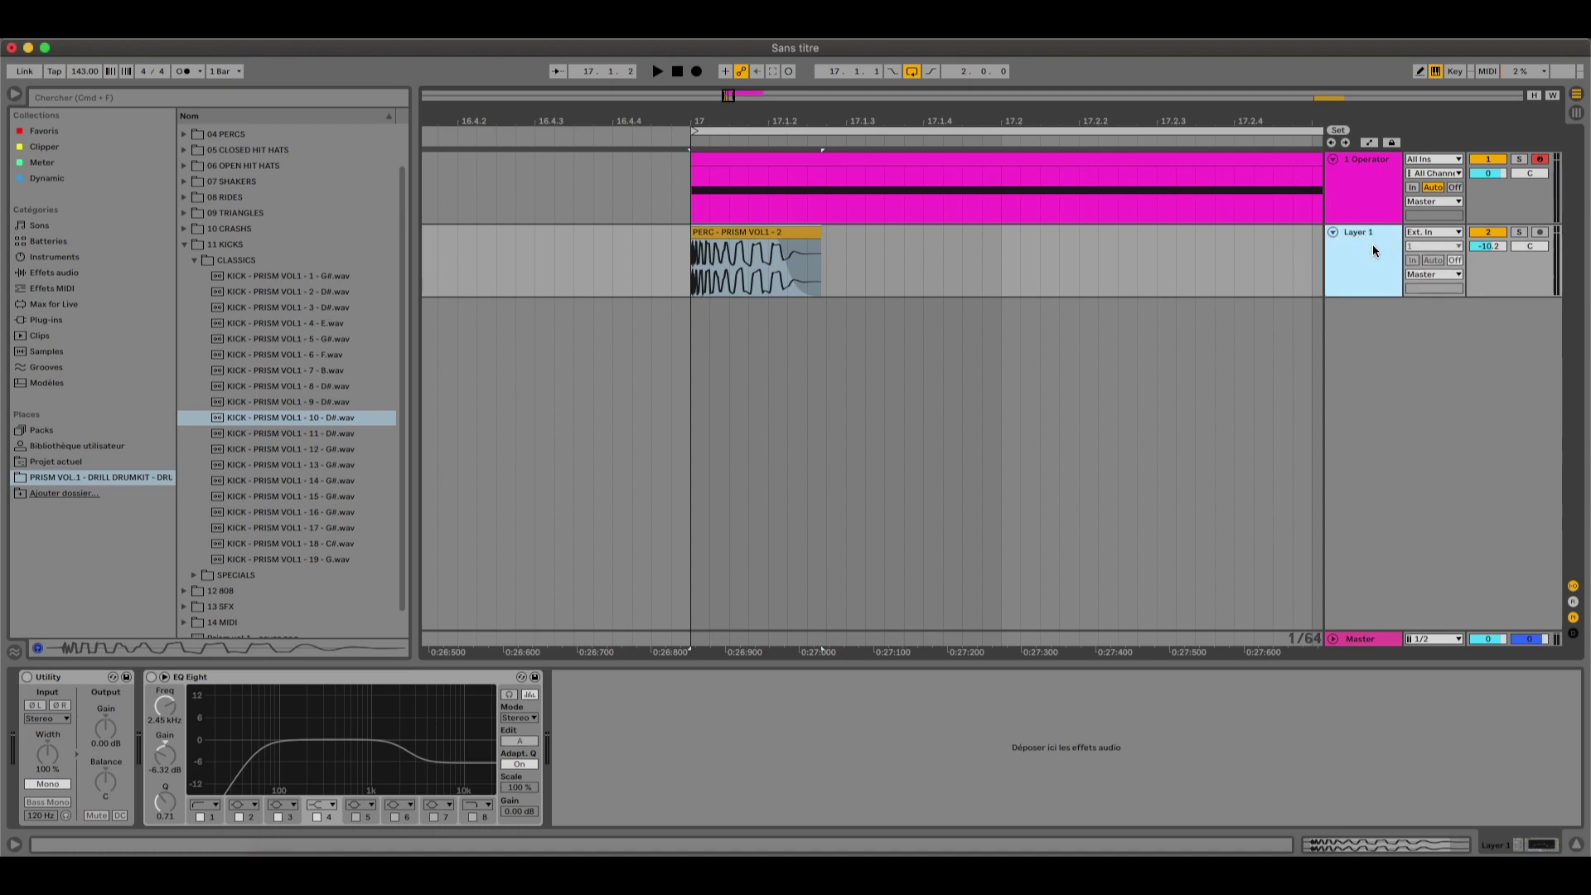
{"action": "left_click", "coordinate": [1521, 234]}
{"action": "left_click", "coordinate": [1521, 234]}
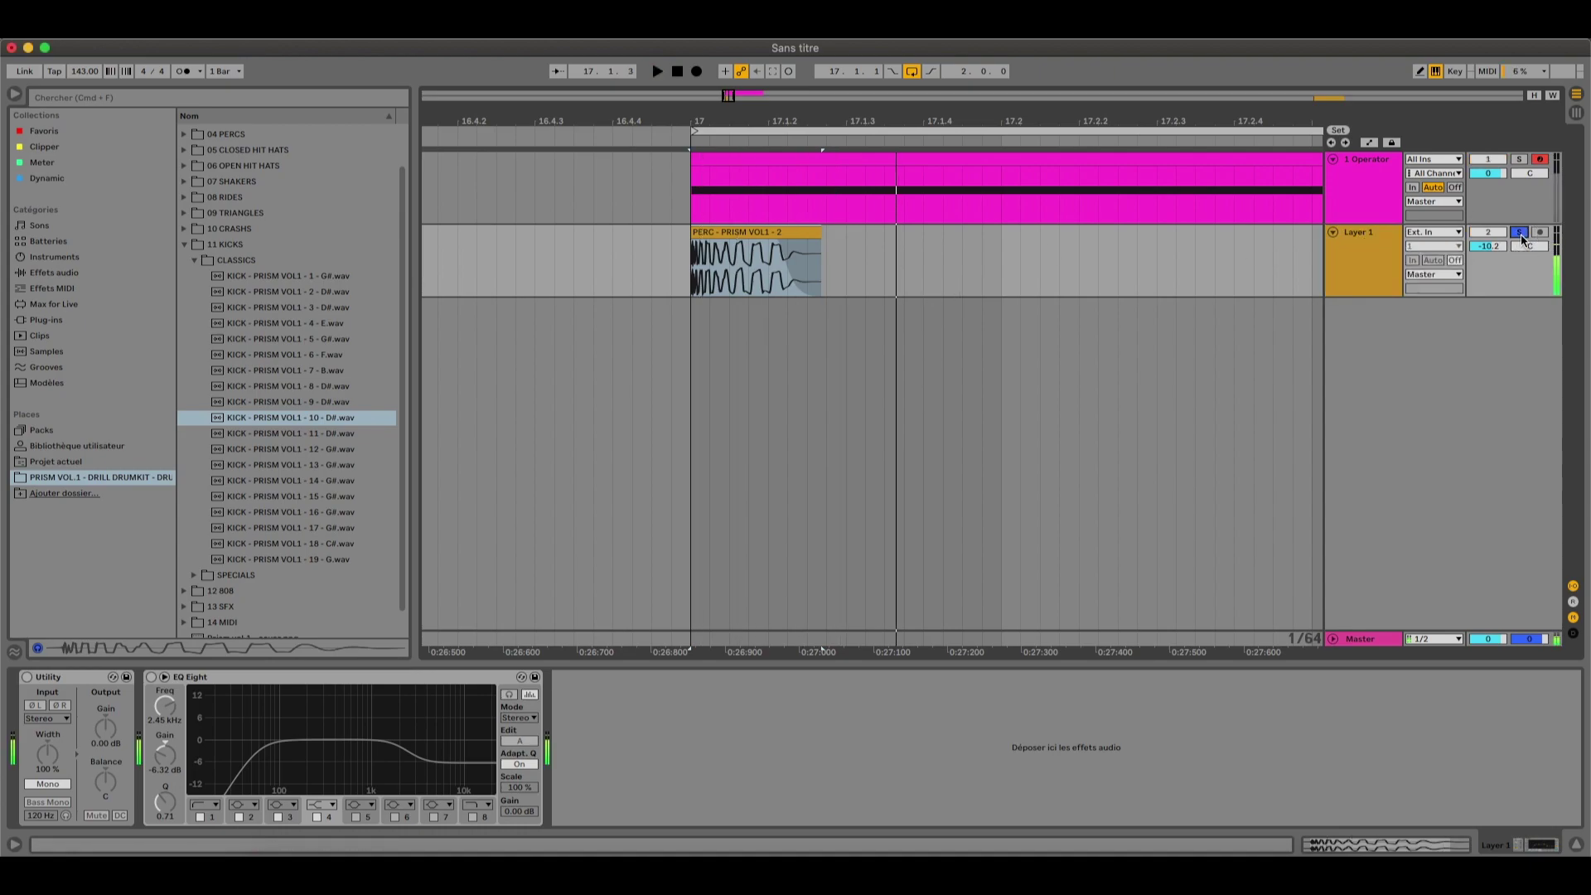
- Enable Utility in Mono and EQ Eight on Layer 1, and audition the layer with the 808
{"action": "left_click", "coordinate": [47, 784]}
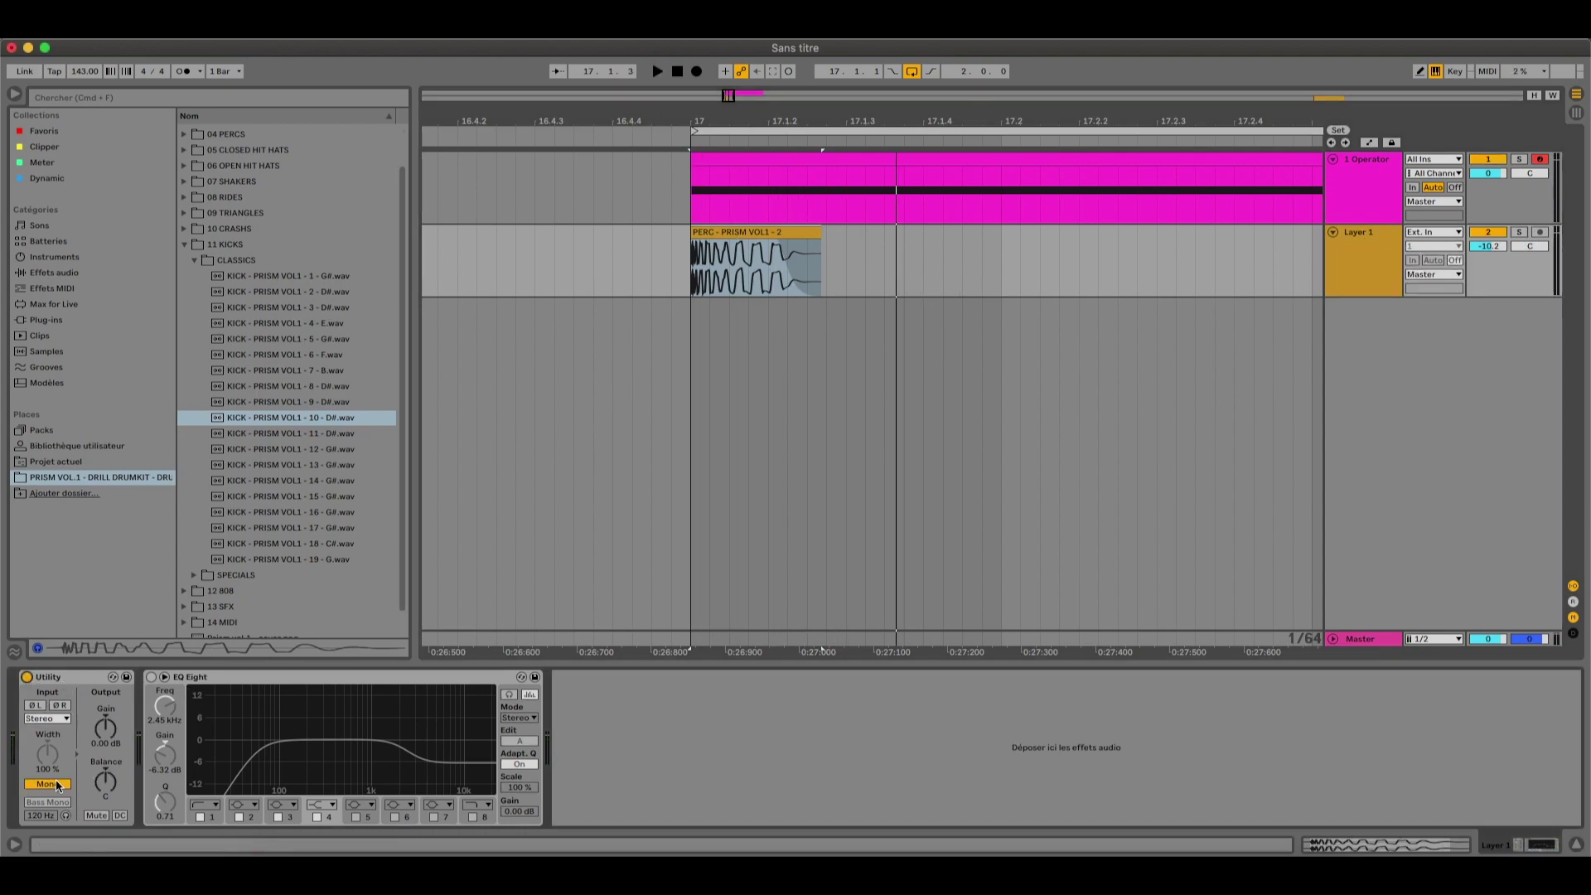
{"action": "left_click", "coordinate": [151, 677]}
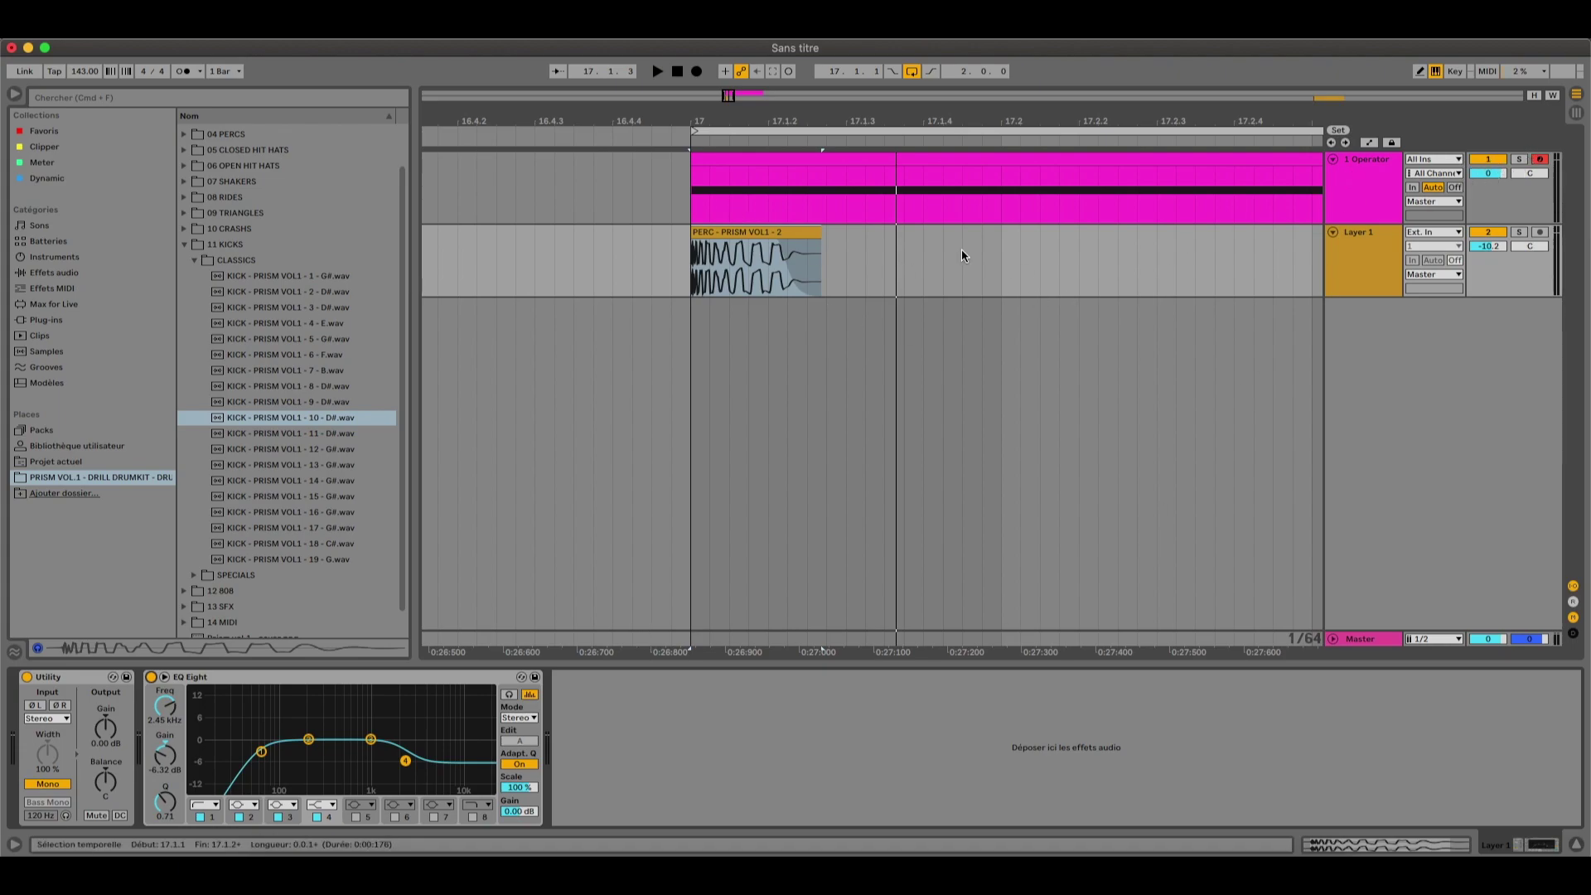
{"action": "key", "text": "space"}
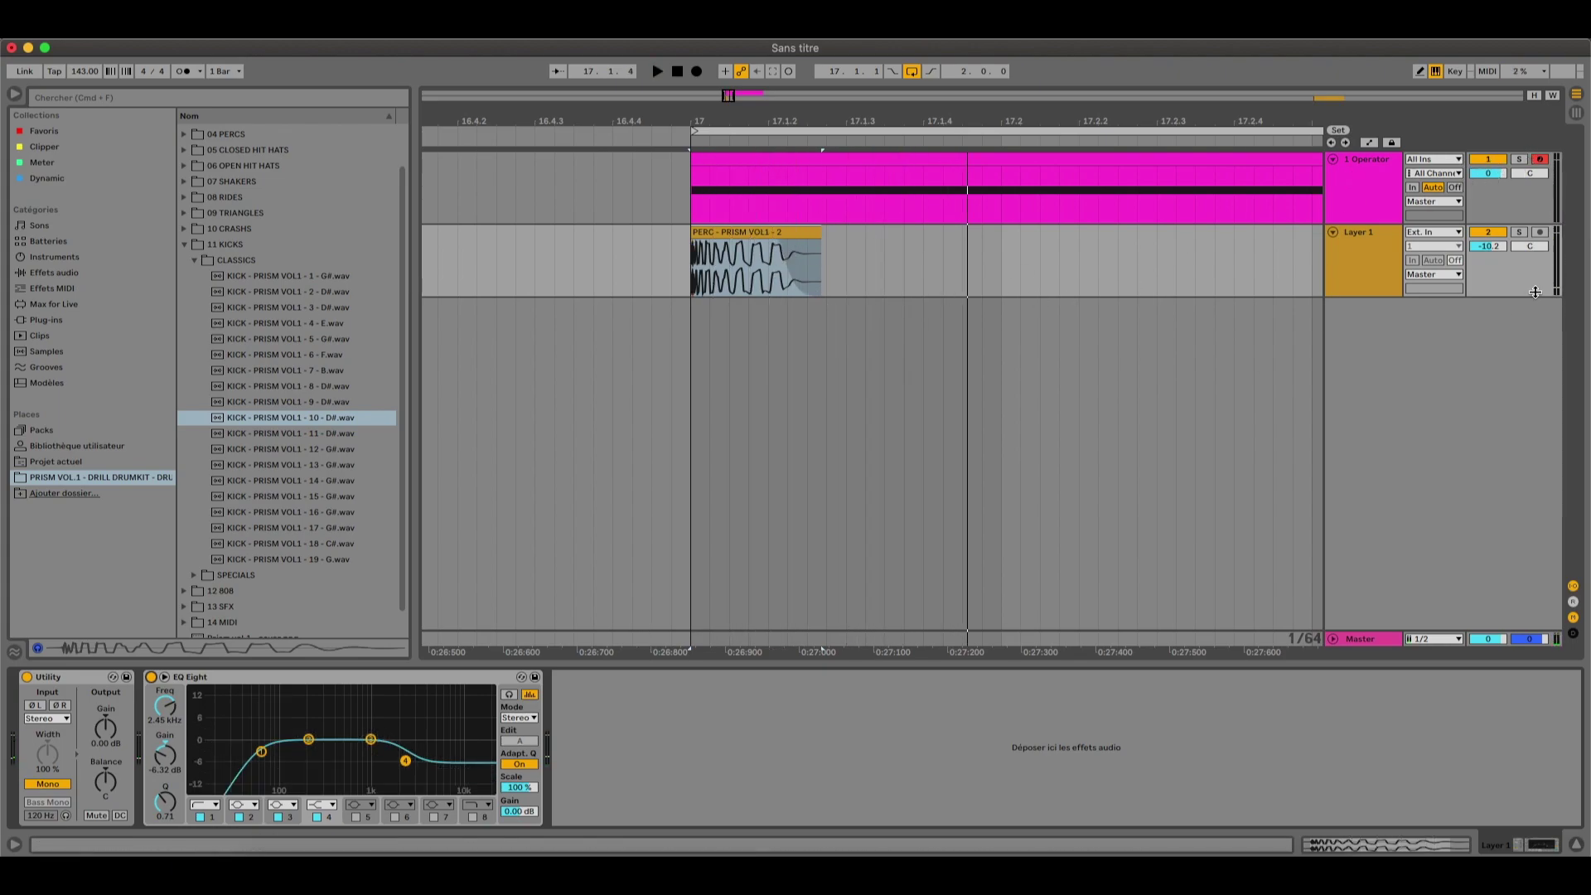
{"action": "left_click", "coordinate": [1497, 235]}
{"action": "left_click", "coordinate": [1497, 234]}
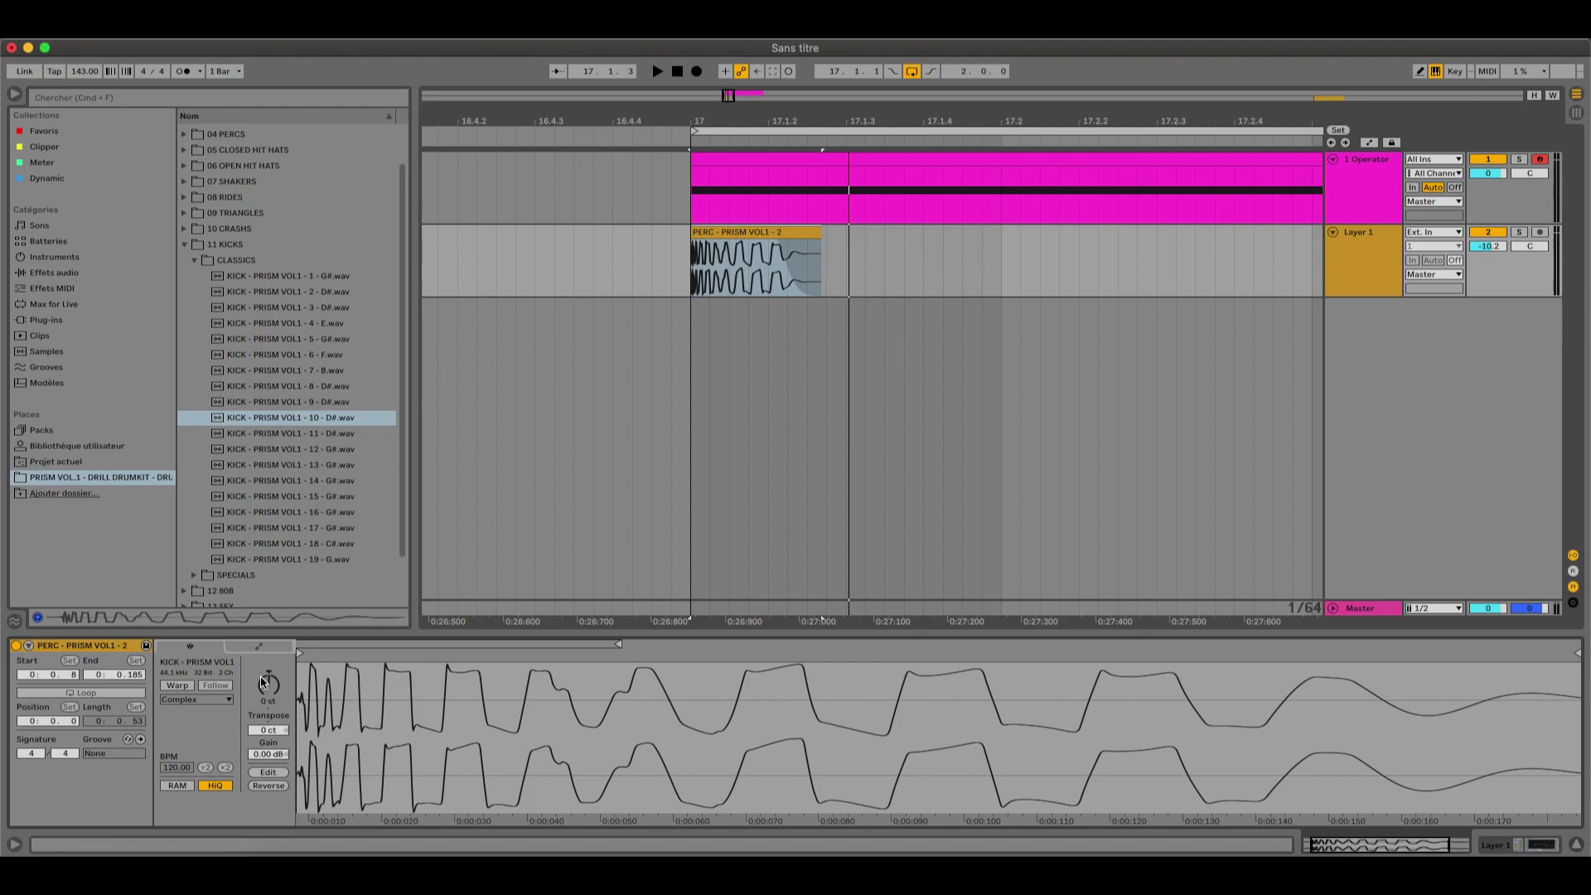
- Transpose the kick clip on Layer 1 to -3 st and extend its fade-out towards the clip's start, auditioning the result
{"action": "left_click_drag", "start_coordinate": [269, 684], "coordinate": [268, 692]}
{"action": "key", "text": "space"}
{"action": "key", "text": "space"}
{"action": "left_click_drag", "start_coordinate": [798, 243], "coordinate": [709, 246]}
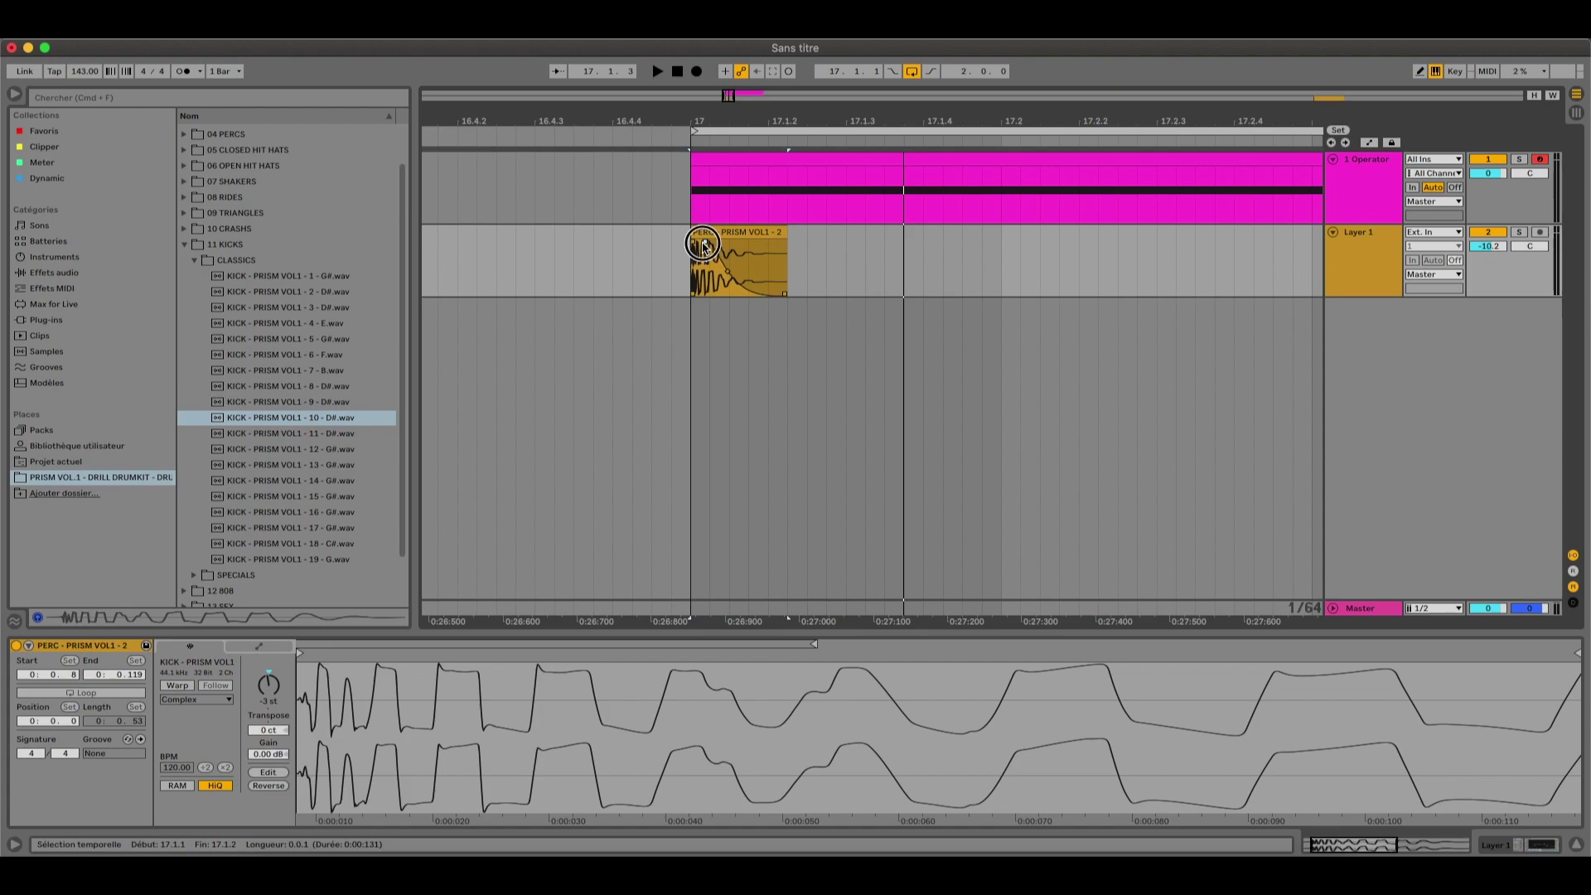
{"action": "key", "text": "space"}
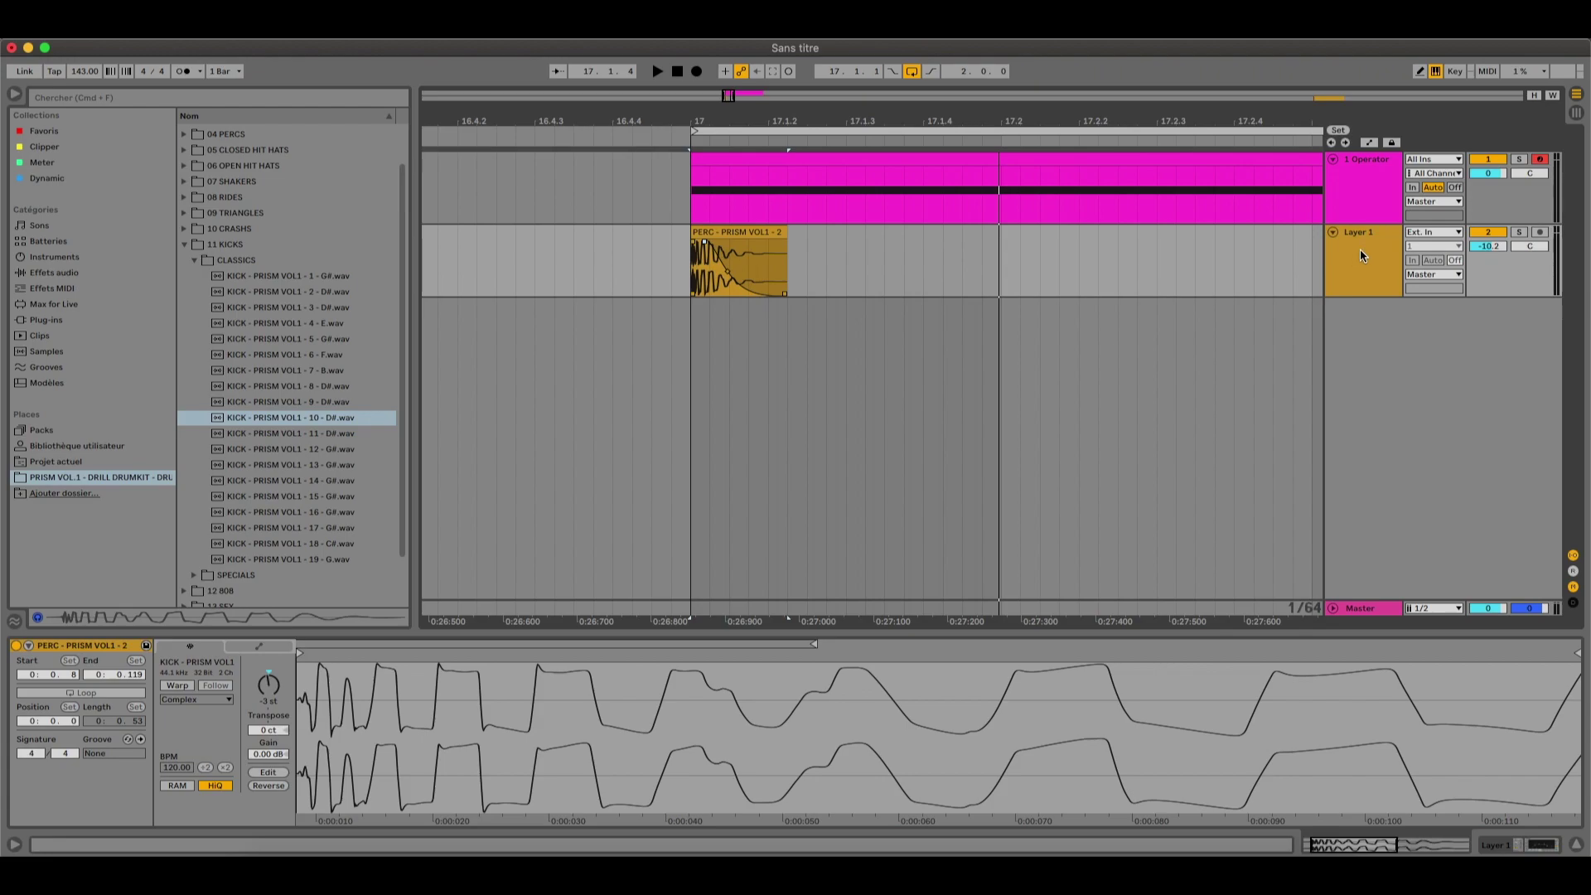
{"action": "left_click", "coordinate": [1486, 234]}
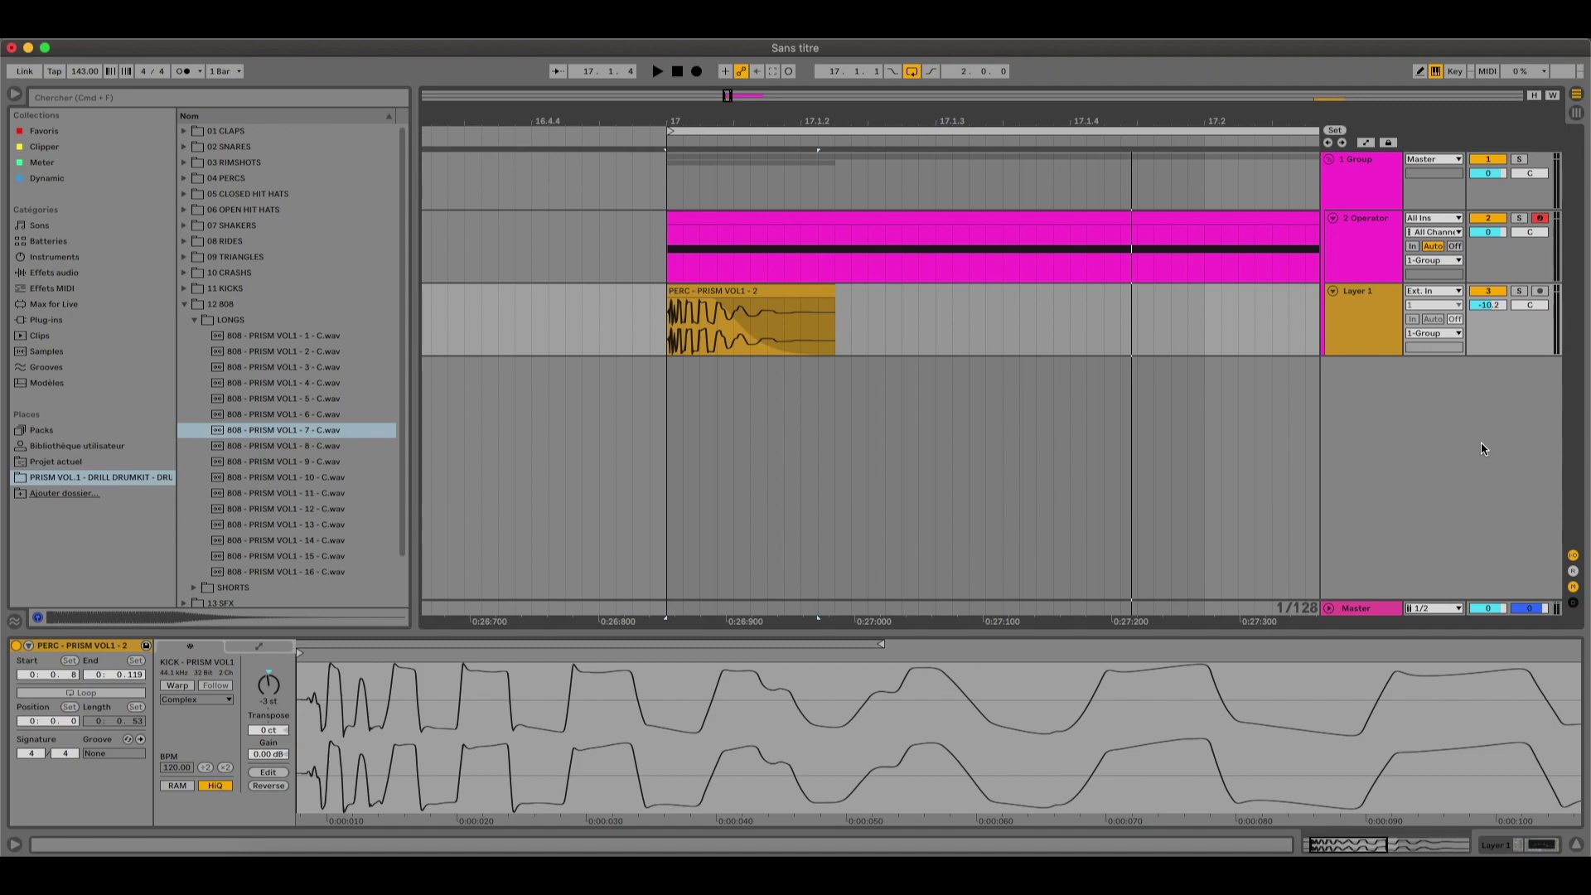
- Add a fade-in at the start of the kick clip on Layer 1 and audition it with the 808
{"action": "left_click", "coordinate": [696, 290]}
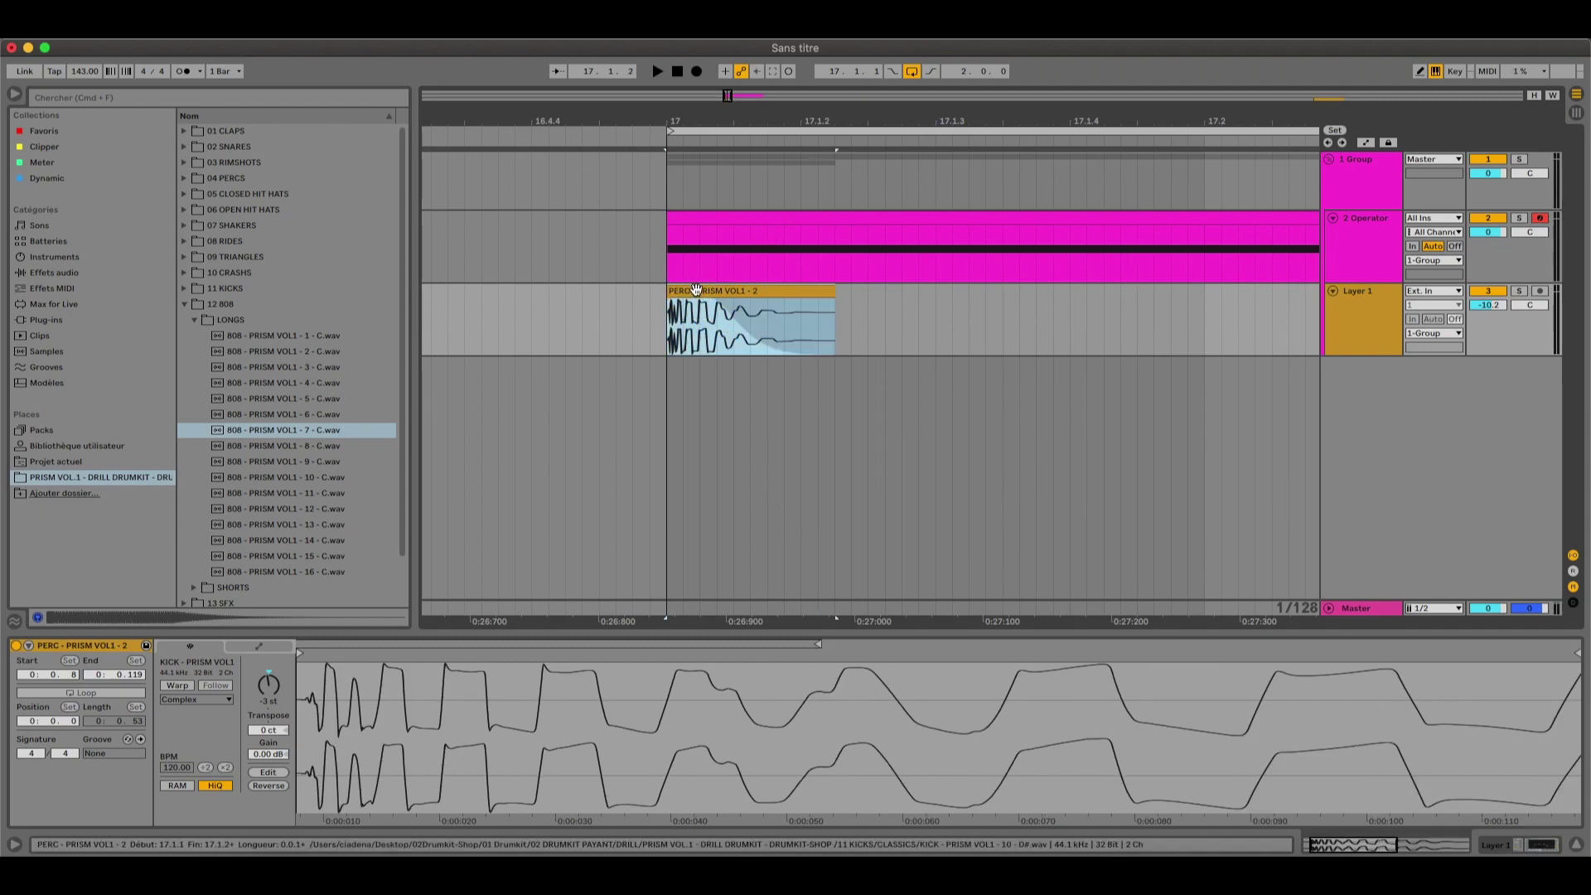
{"action": "left_click", "coordinate": [672, 308]}
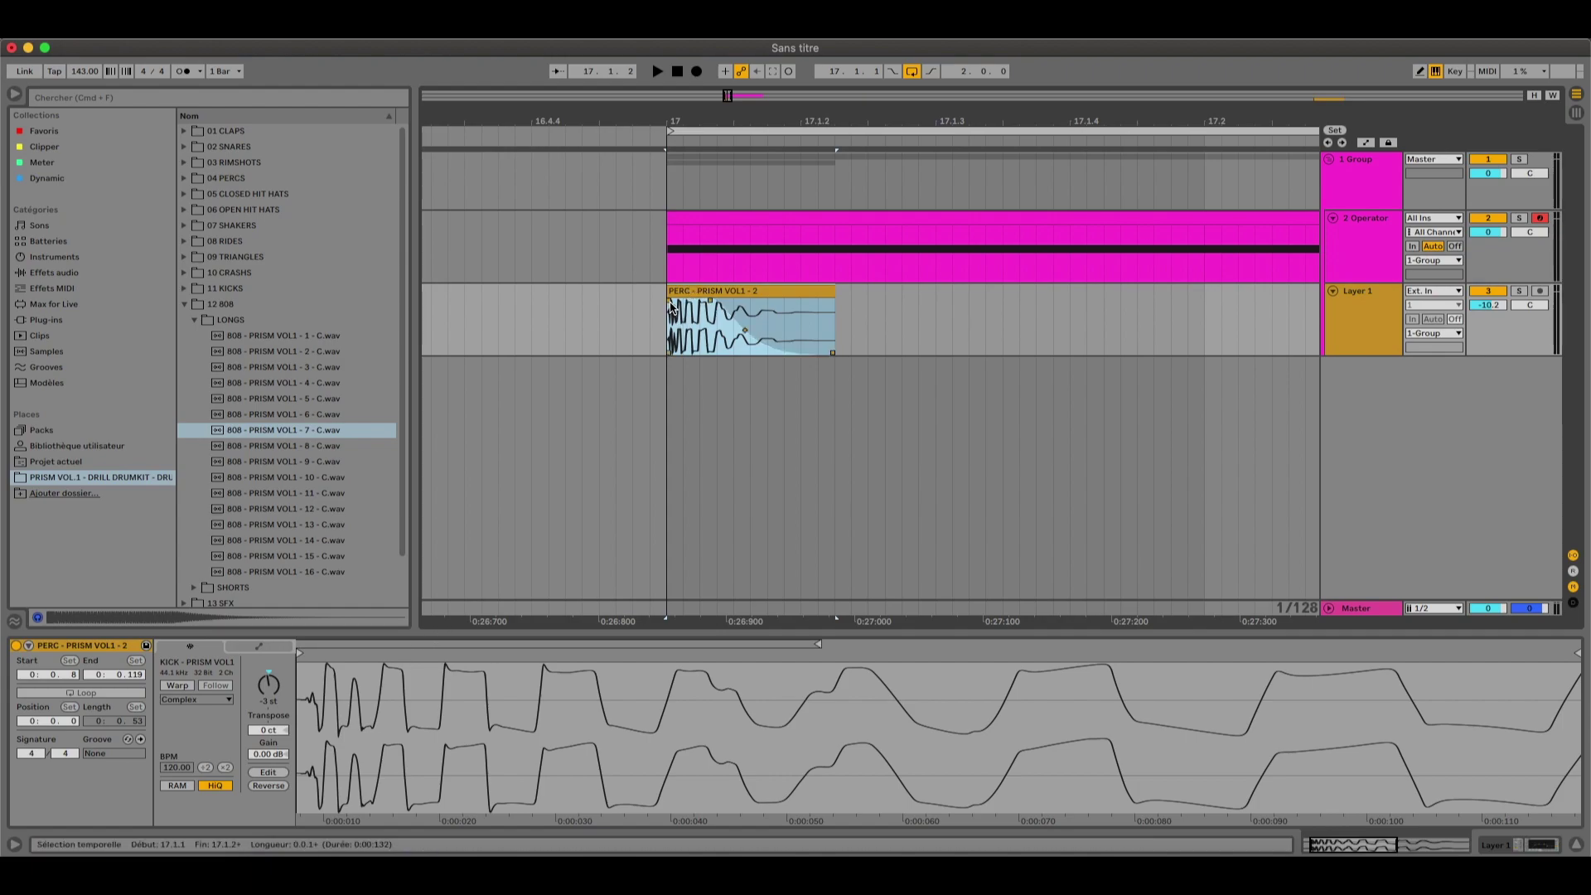
{"action": "key", "text": "space"}
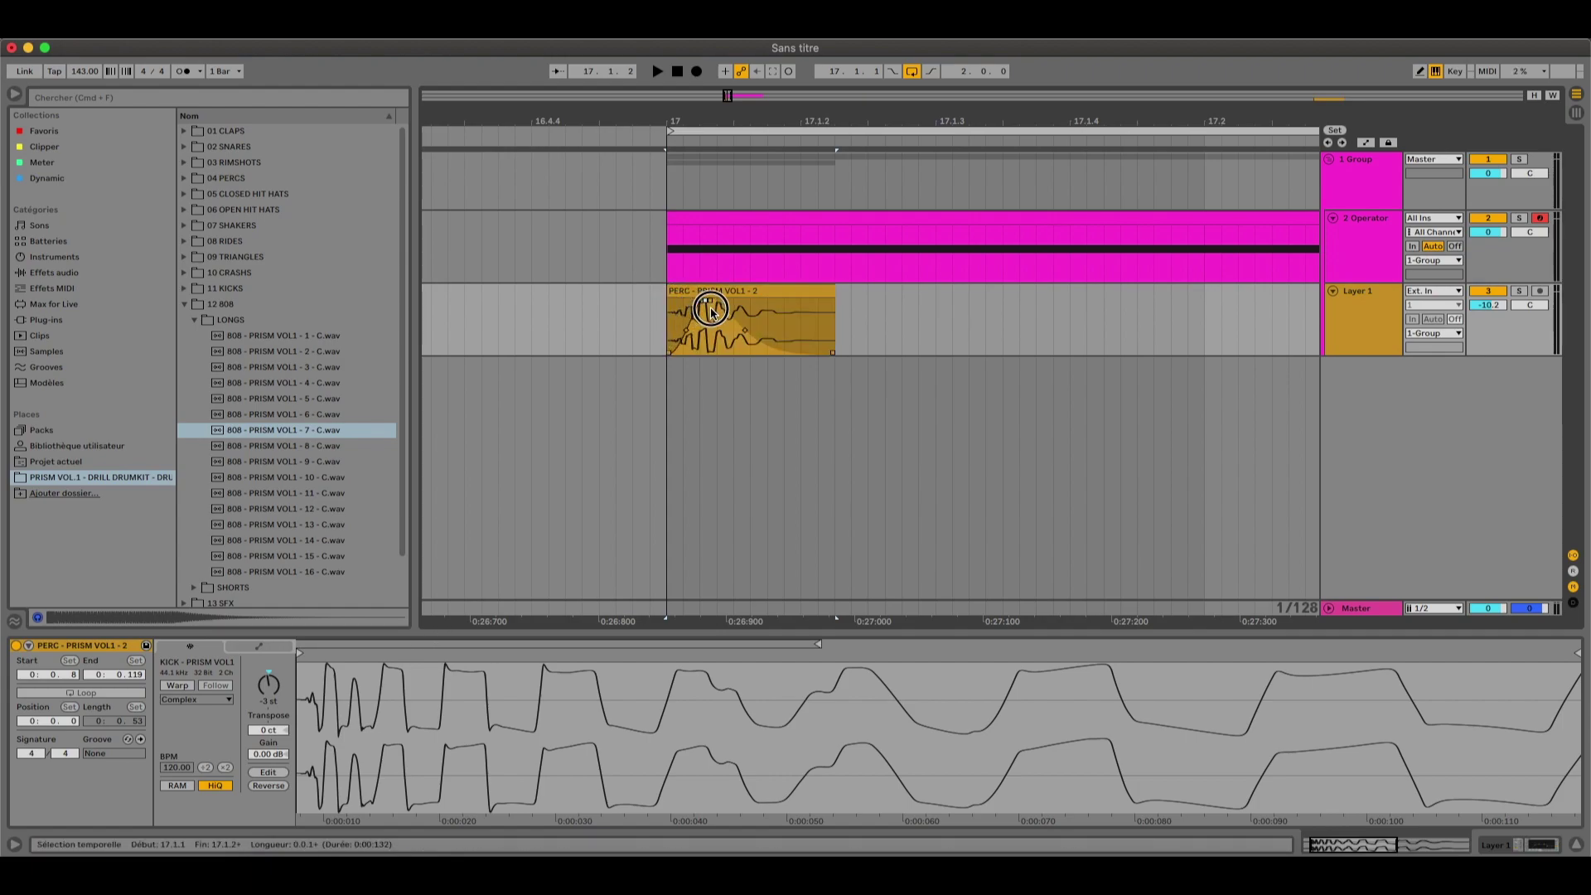
{"action": "left_click", "coordinate": [696, 305]}
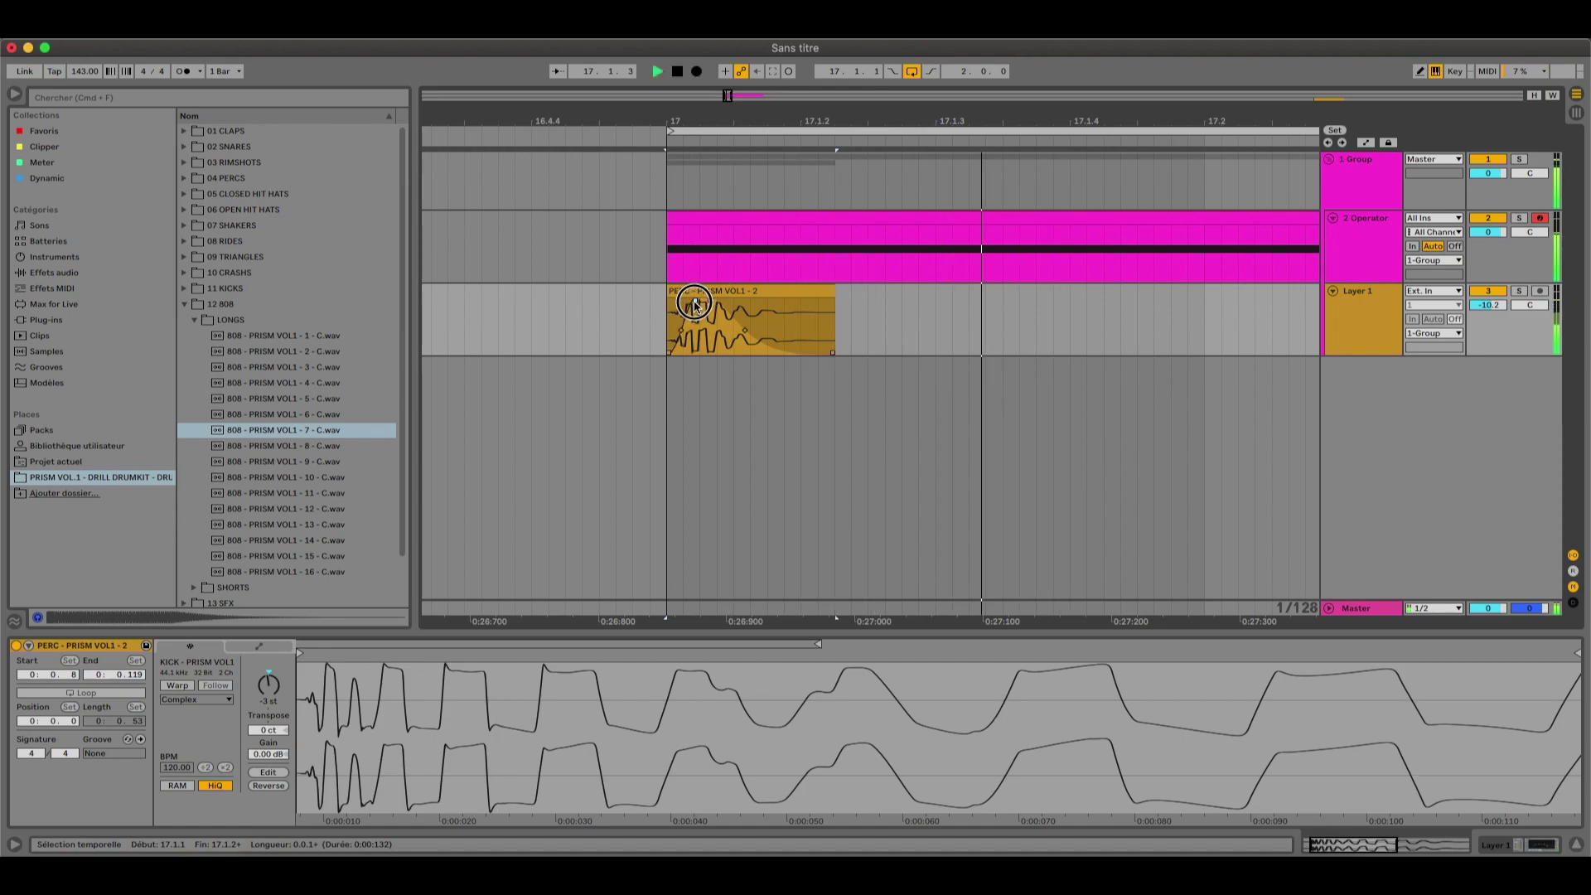
{"action": "left_click", "coordinate": [611, 309]}
{"action": "key", "text": "space"}
{"action": "key", "text": "space"}
{"action": "key", "text": "space"}
{"action": "left_click_drag", "start_coordinate": [670, 301], "coordinate": [697, 304]}
{"action": "key", "text": "space"}
{"action": "key", "text": "space"}
{"action": "key", "text": "space"}
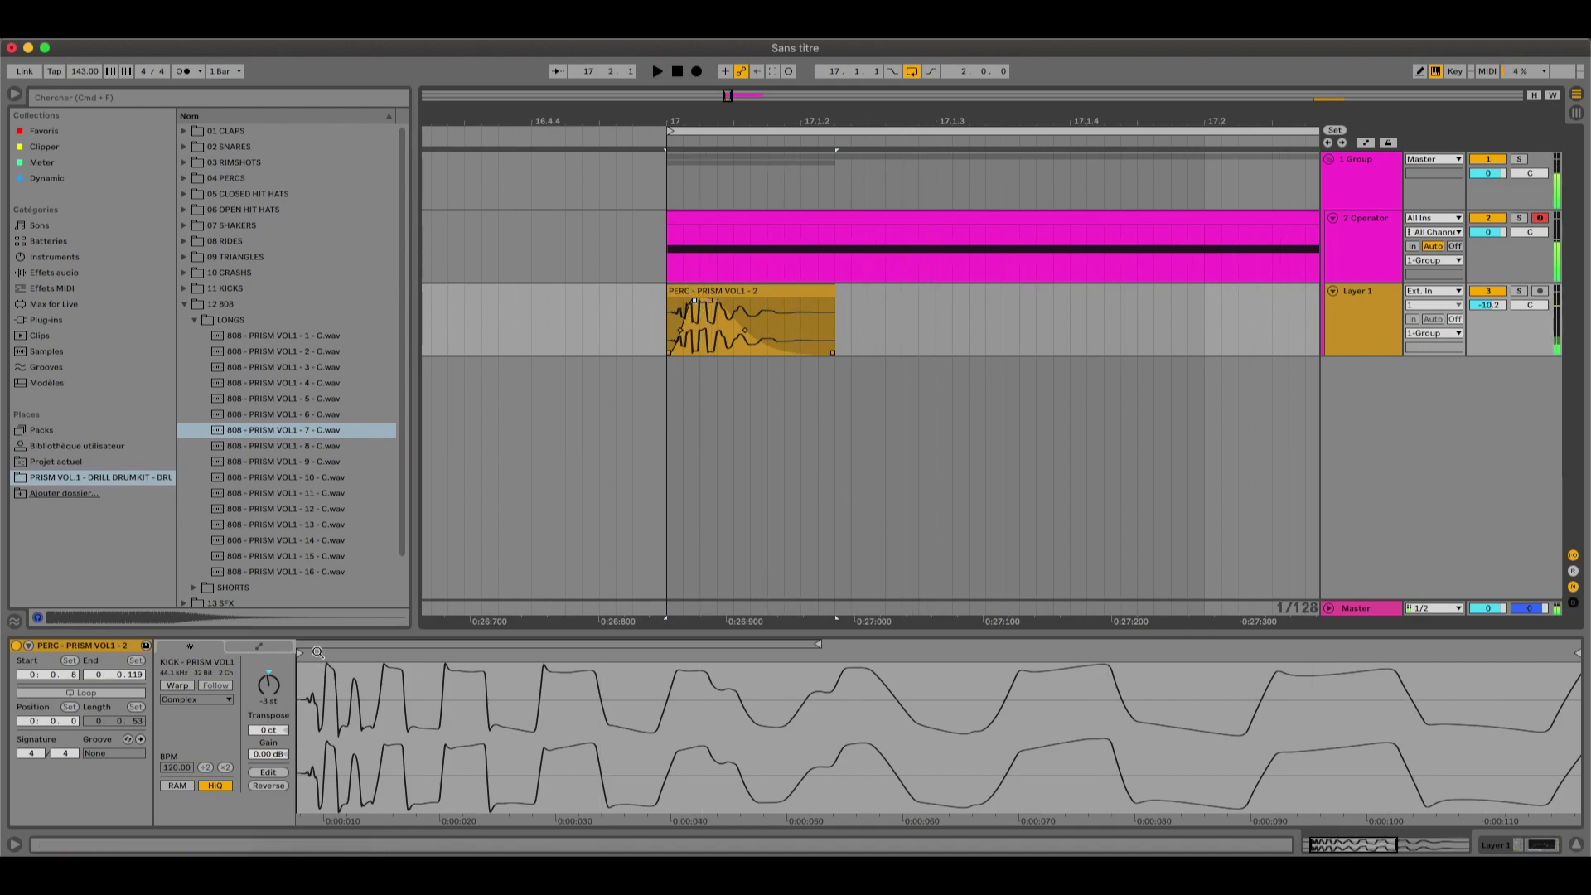
- Trim the kick clip's start past its first transients, keeping it aligned to bar 17, and audition it with the 808
{"action": "left_click_drag", "start_coordinate": [303, 655], "coordinate": [525, 699]}
{"action": "key", "text": "space"}
{"action": "key", "text": "space"}
{"action": "key", "text": "space"}
{"action": "key", "text": "space"}
{"action": "key", "text": "space"}
{"action": "key", "text": "space"}
{"action": "key", "text": "space"}
{"action": "key", "text": "space"}
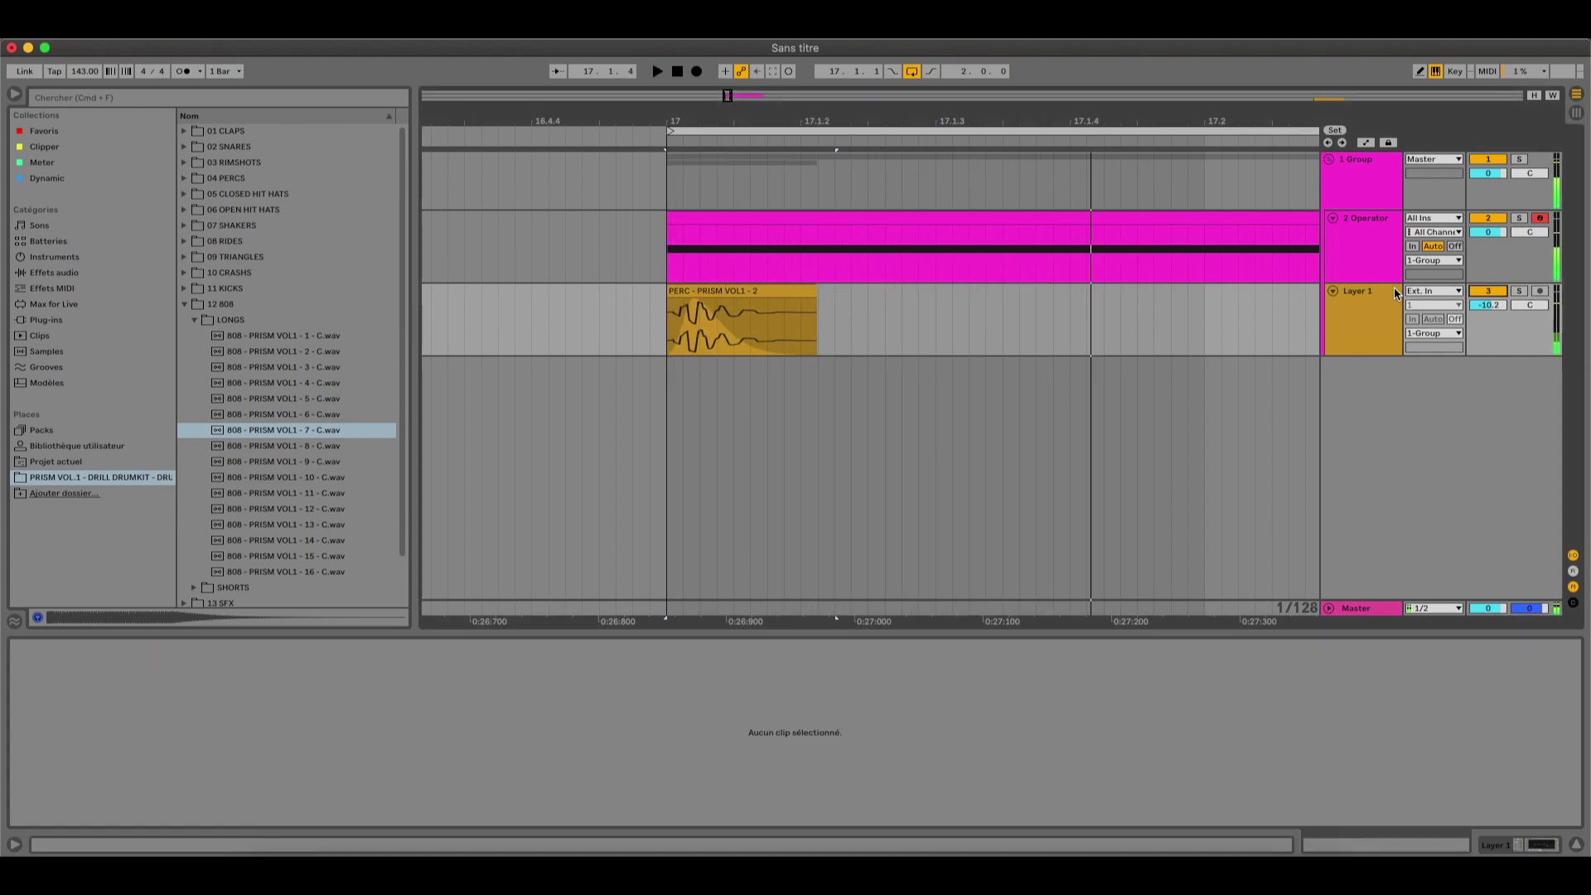
- Raise the Layer 1 track volume to -7.0 dB and compare the 808 with and without the layer
{"action": "scroll", "coordinate": [1492, 305], "scroll_direction": "up", "scroll_amount": 2}
{"action": "left_click_drag", "start_coordinate": [1494, 307], "coordinate": [1494, 297]}
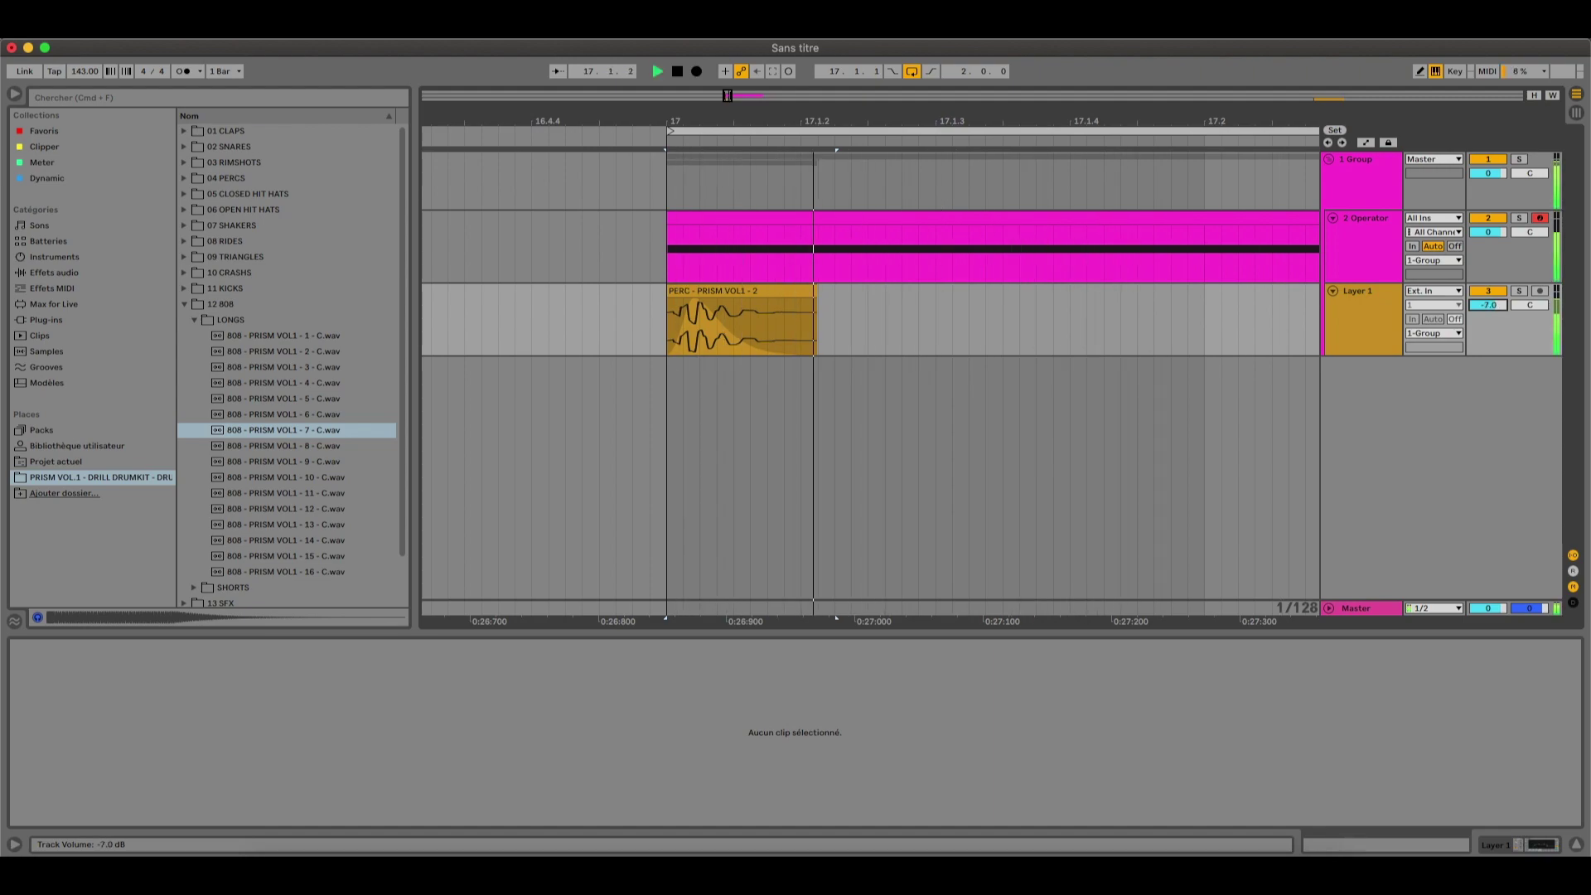
{"action": "left_click", "coordinate": [1495, 292]}
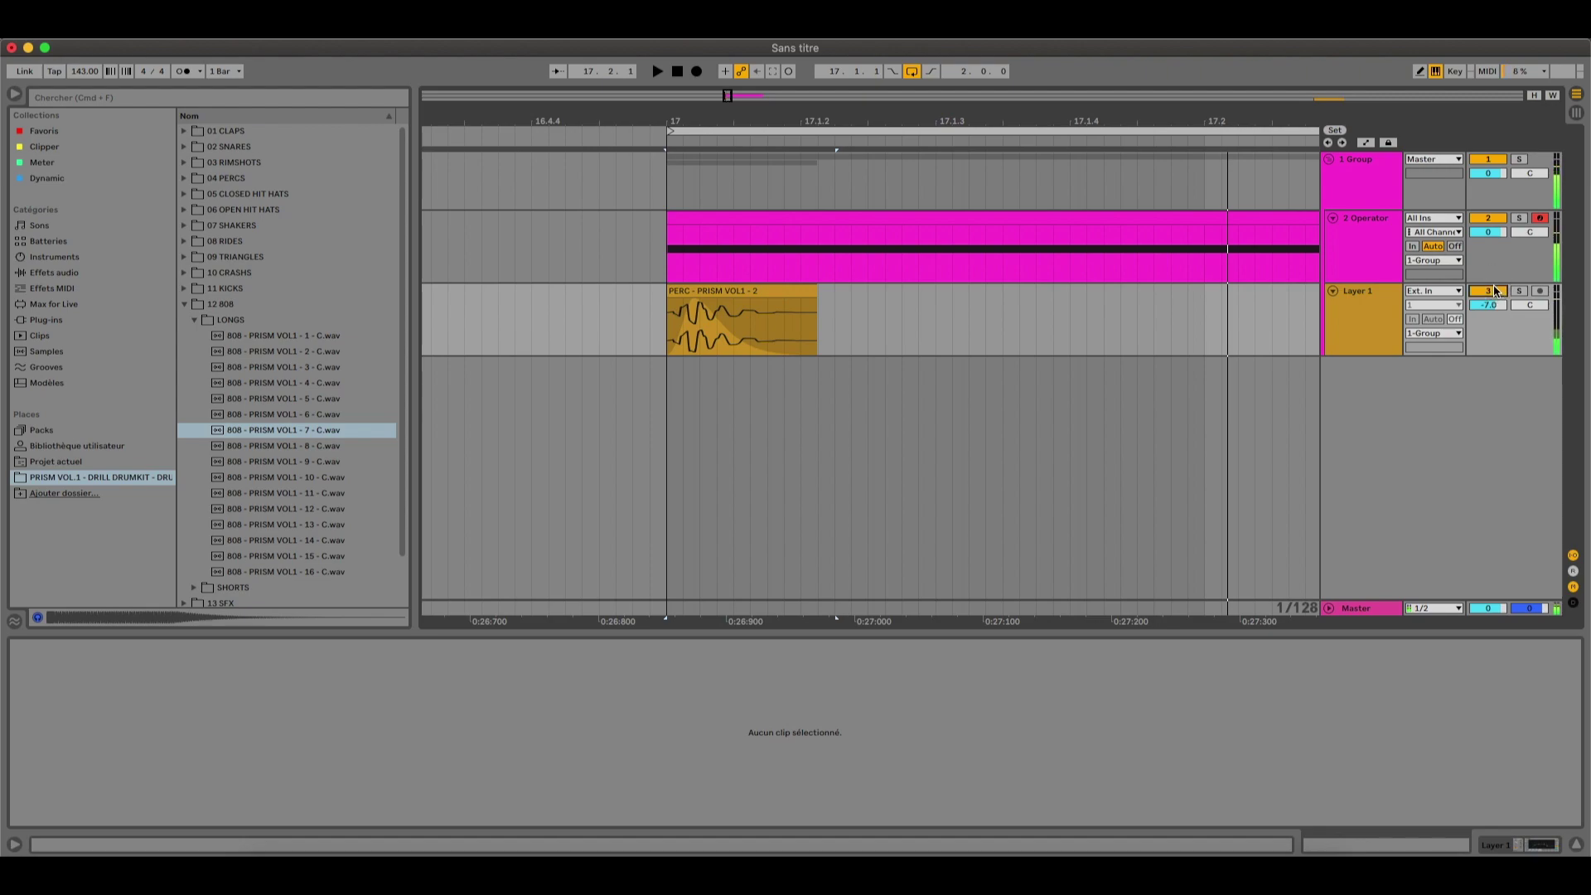
{"action": "left_click", "coordinate": [1496, 292]}
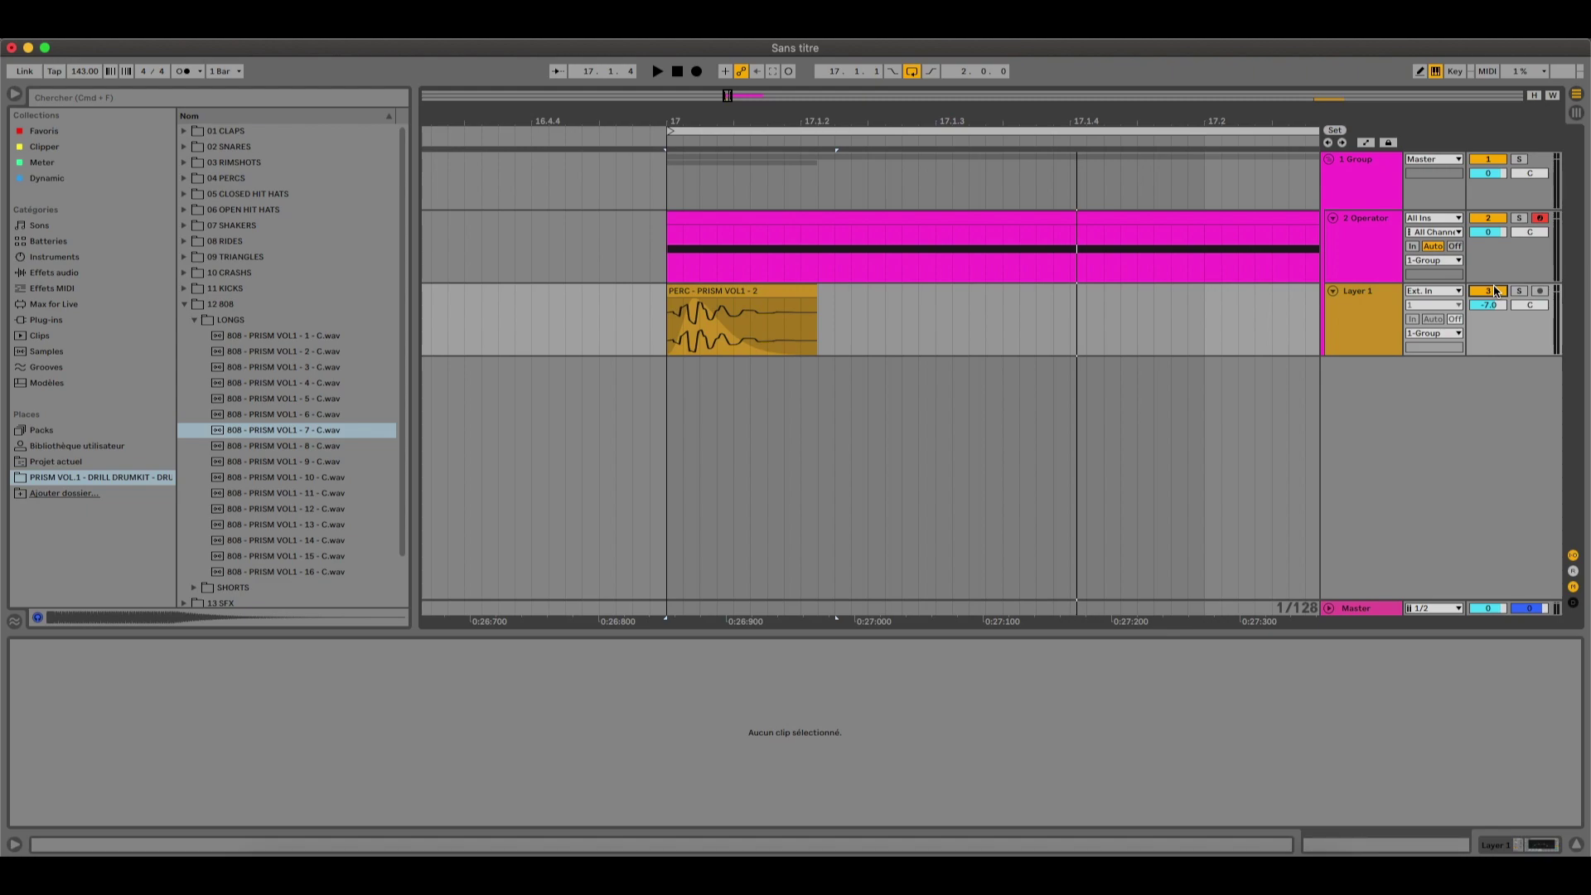
- Add a Limiter from the Dynamics audio effects to the 1 Group track
{"action": "key", "text": "super+a"}
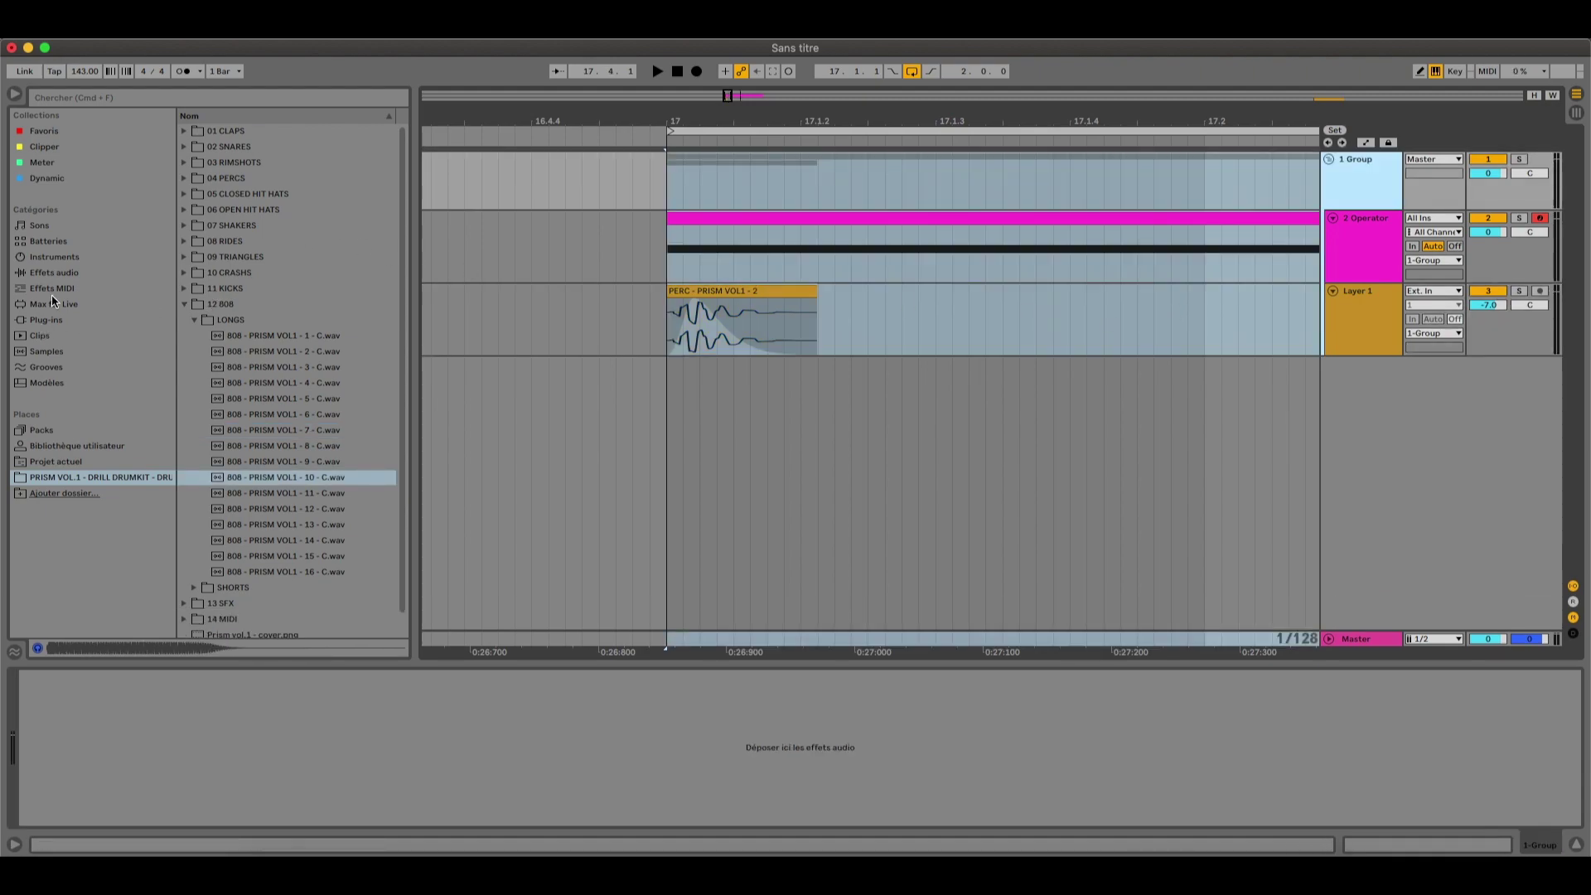
{"action": "left_click", "coordinate": [83, 277]}
{"action": "left_click_drag", "start_coordinate": [218, 225], "coordinate": [266, 721]}
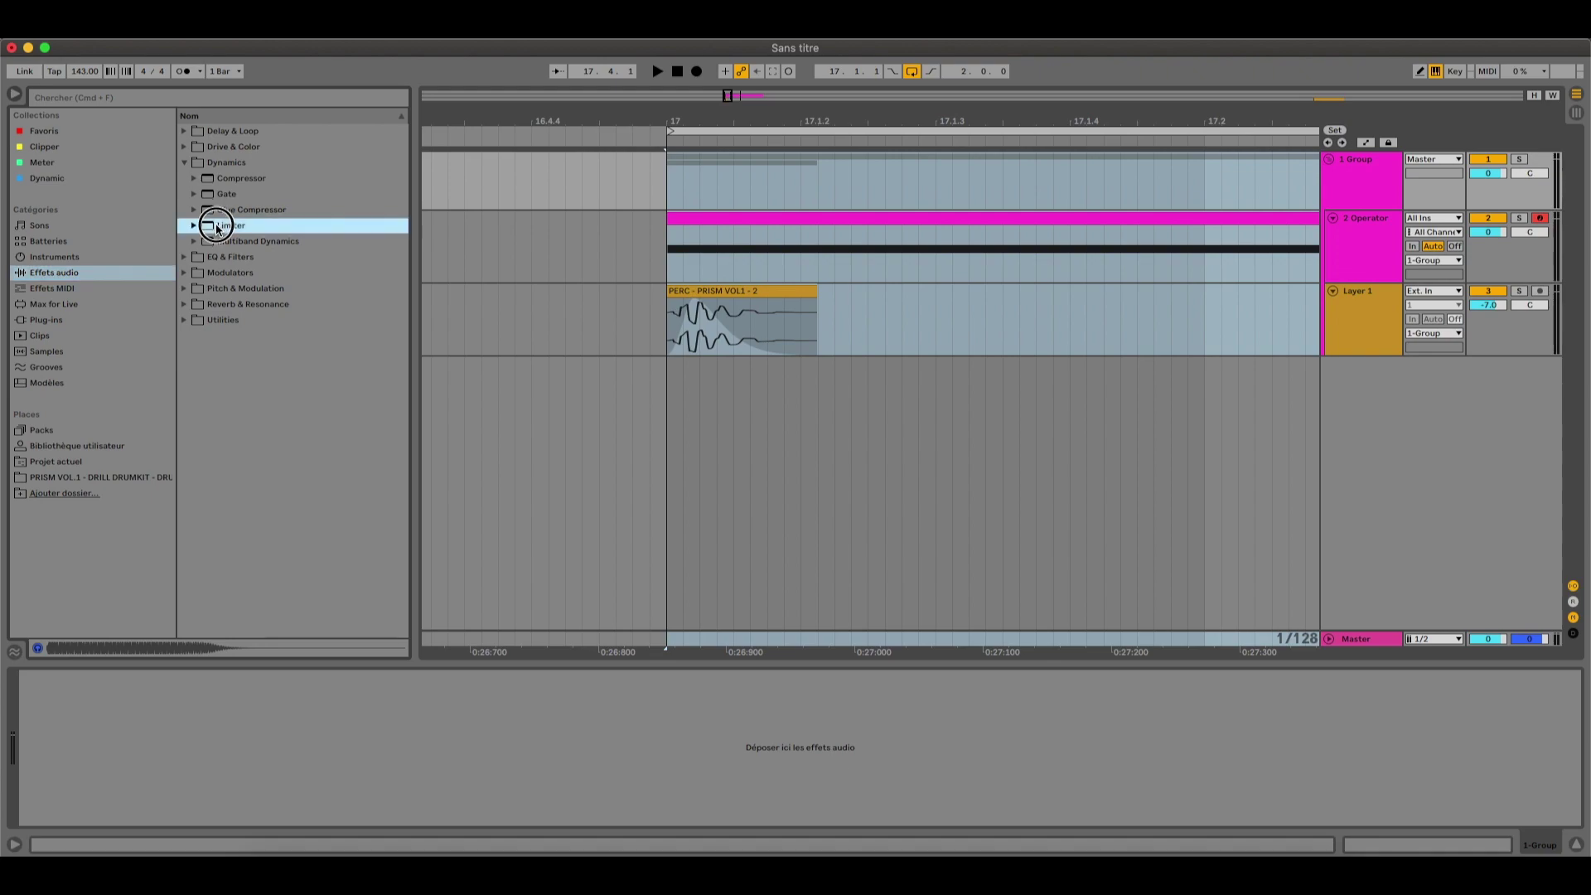
- Show the mixer in Session View and set the Limiter's ceiling to 0.00 dB and lookahead to 6 ms
{"action": "key", "text": "Tab"}
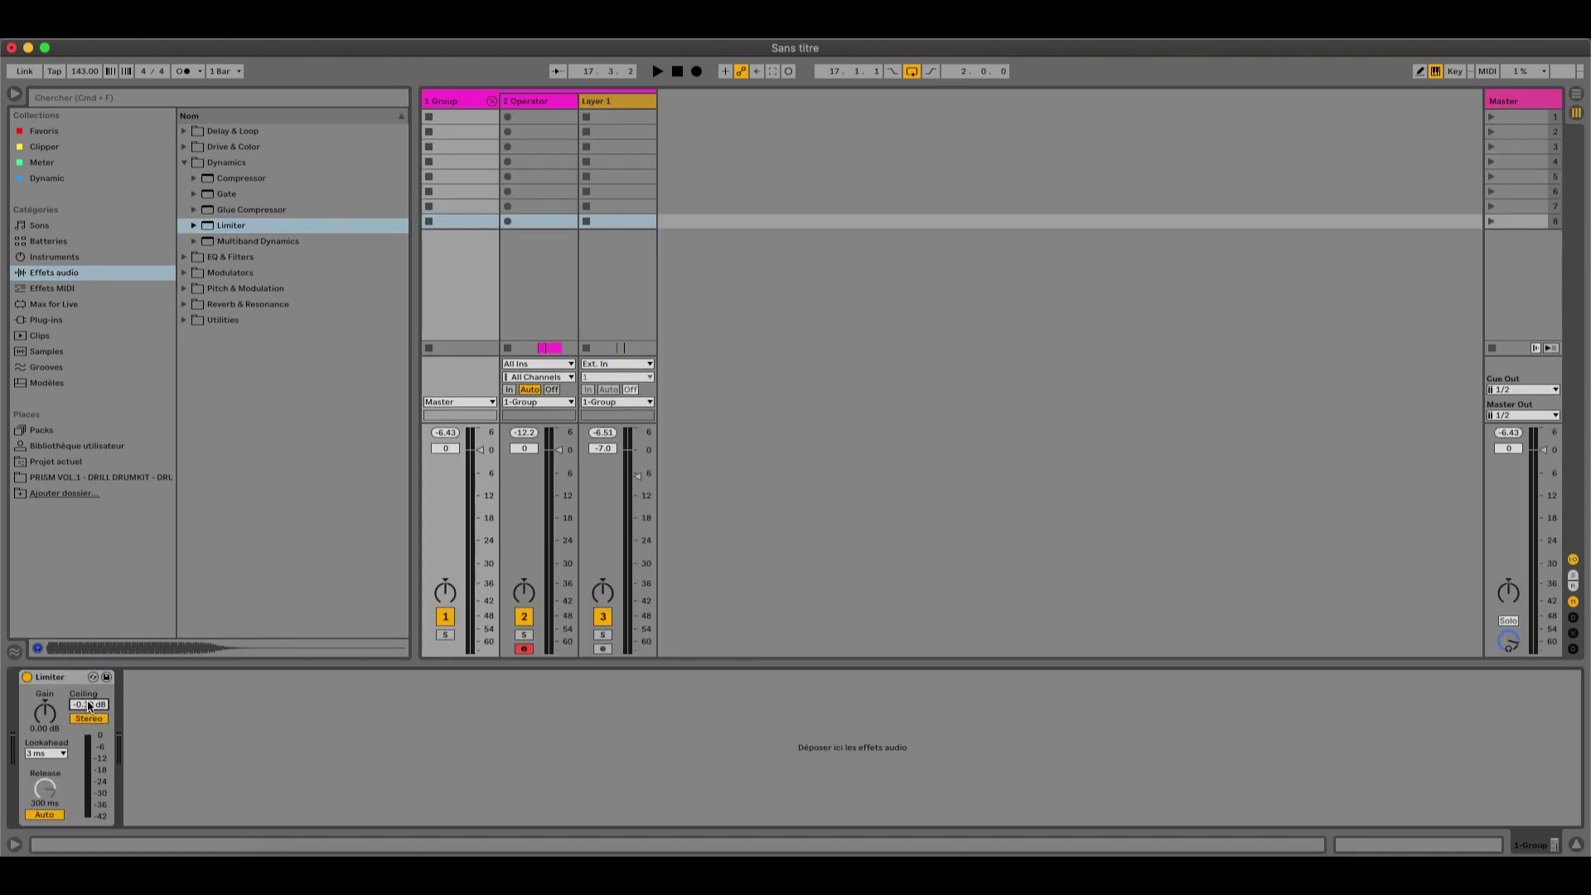
{"action": "left_click_drag", "start_coordinate": [89, 703], "coordinate": [89, 683]}
{"action": "left_click", "coordinate": [47, 755]}
{"action": "left_click", "coordinate": [50, 773]}
- Set the Limiter's gain to 6.43 dB, check the group's level during playback, and return to Arrangement View
{"action": "left_click", "coordinate": [45, 728]}
{"action": "type", "text": "-6"}
{"action": "key", "text": "Return"}
{"action": "key", "text": "space"}
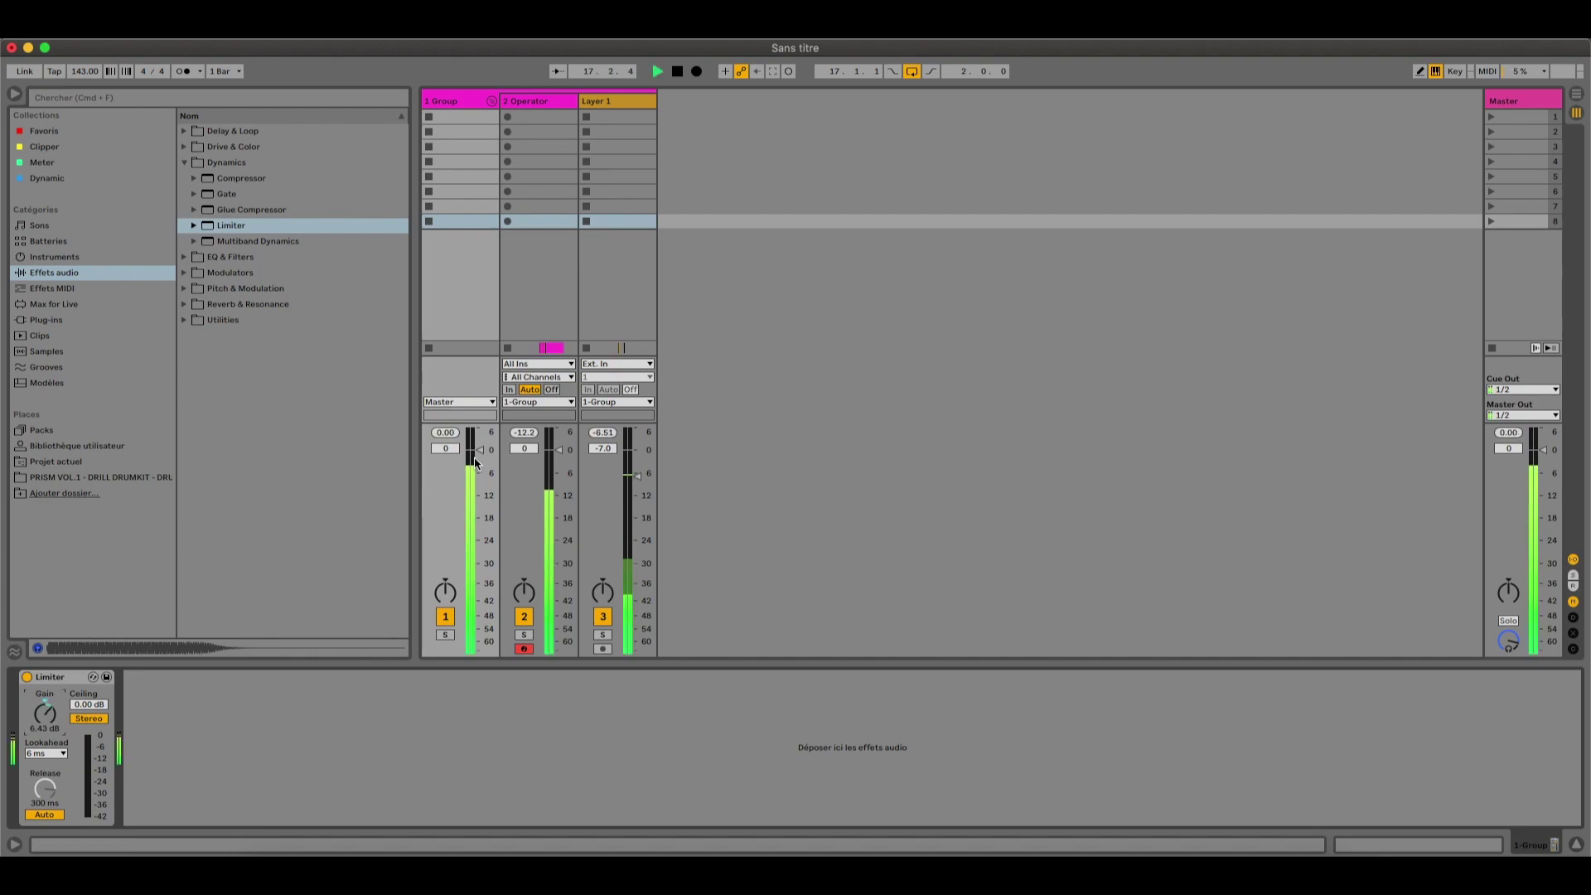
{"action": "key", "text": "space"}
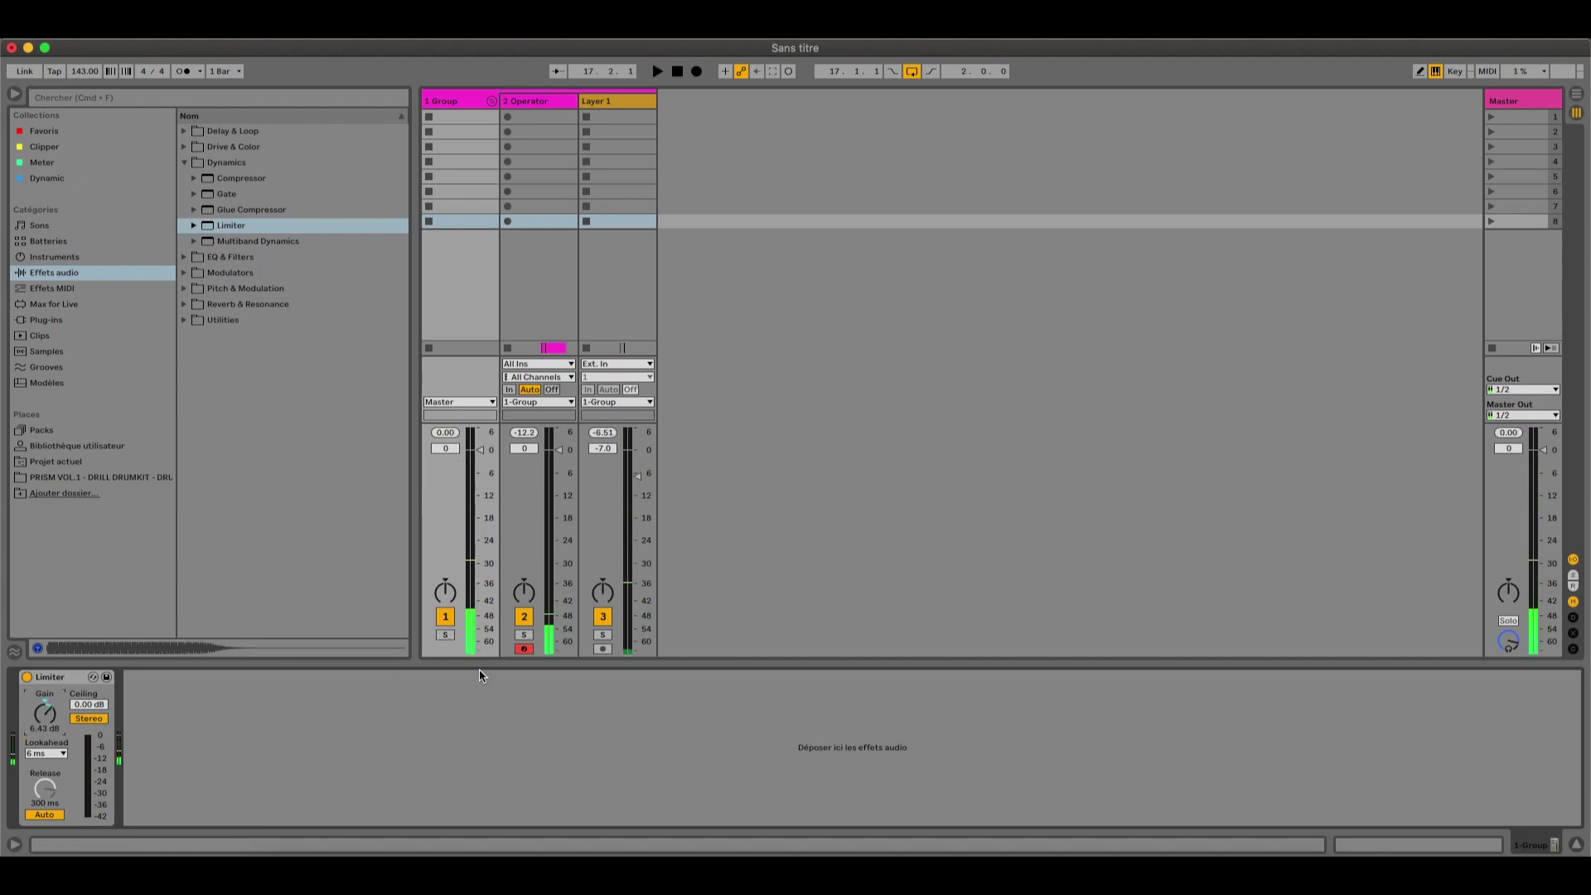
{"action": "key", "text": "Tab"}
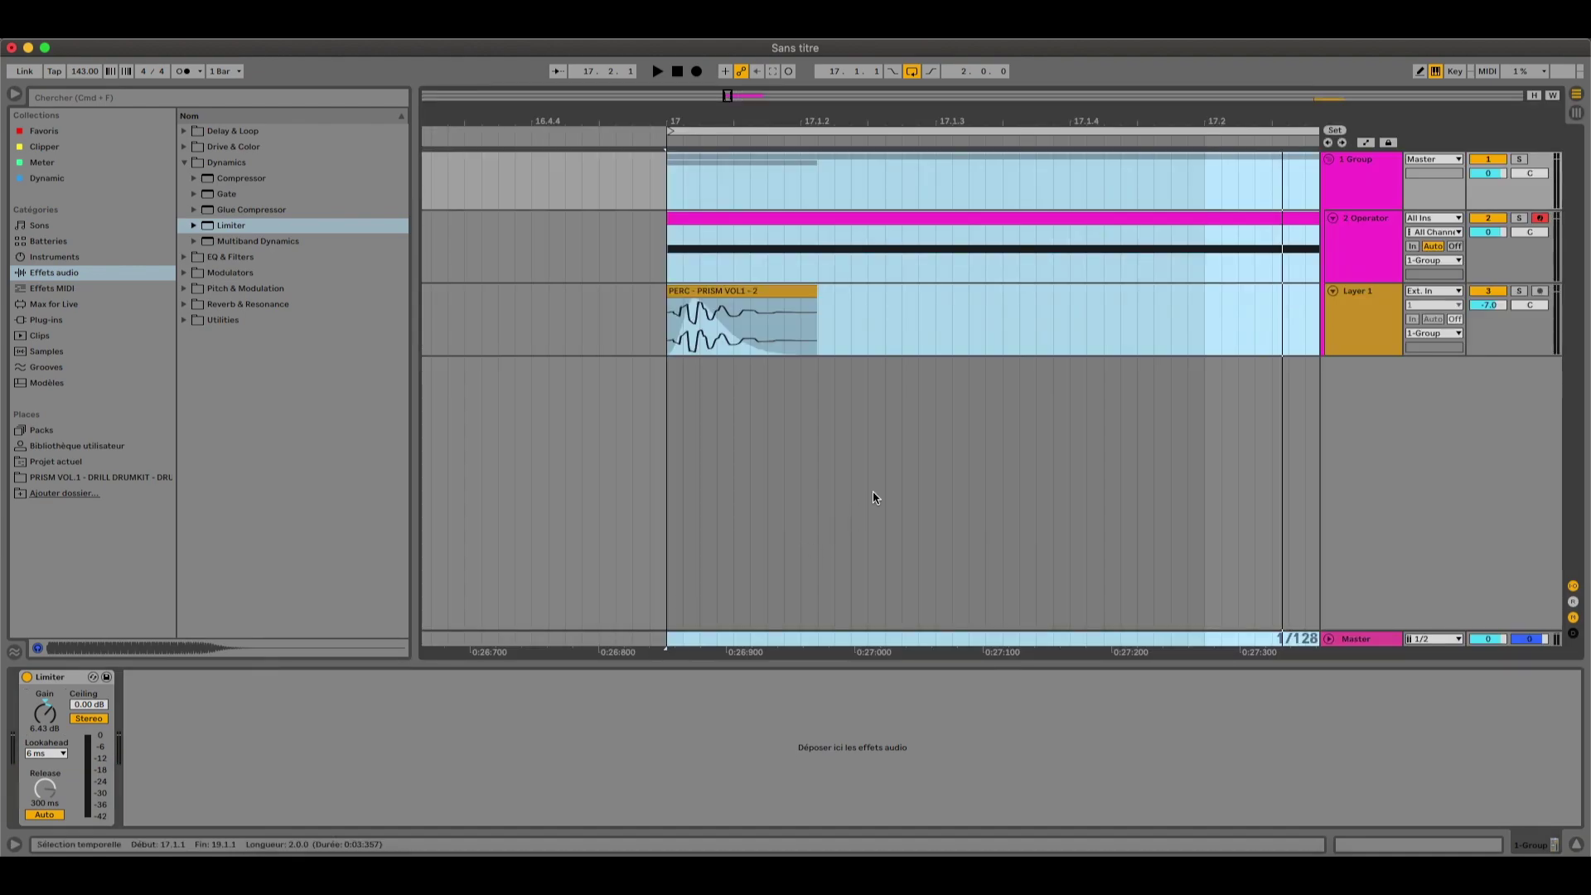